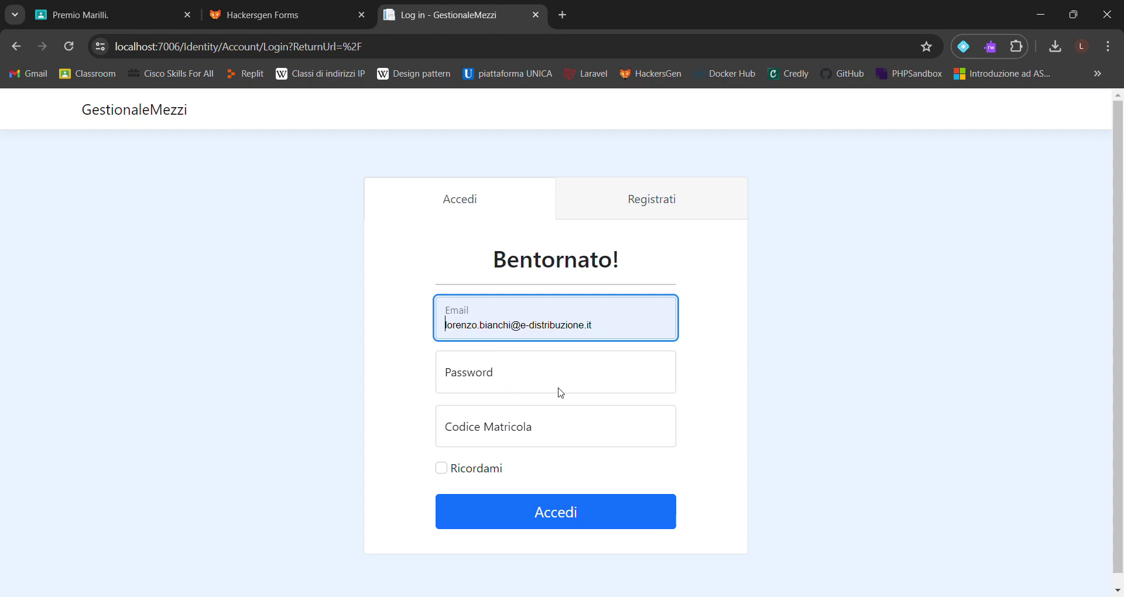
# Sign in to the administrator account by entering the account password and the employee code
pyautogui.click(512, 385)
pyautogui.write('•')
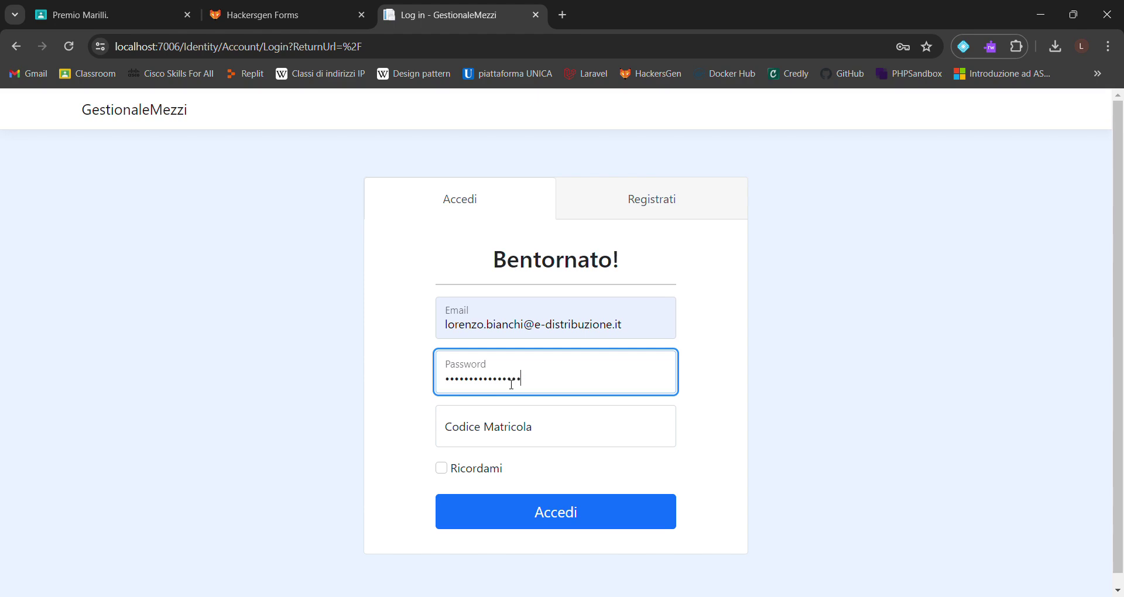
pyautogui.press('Tab')
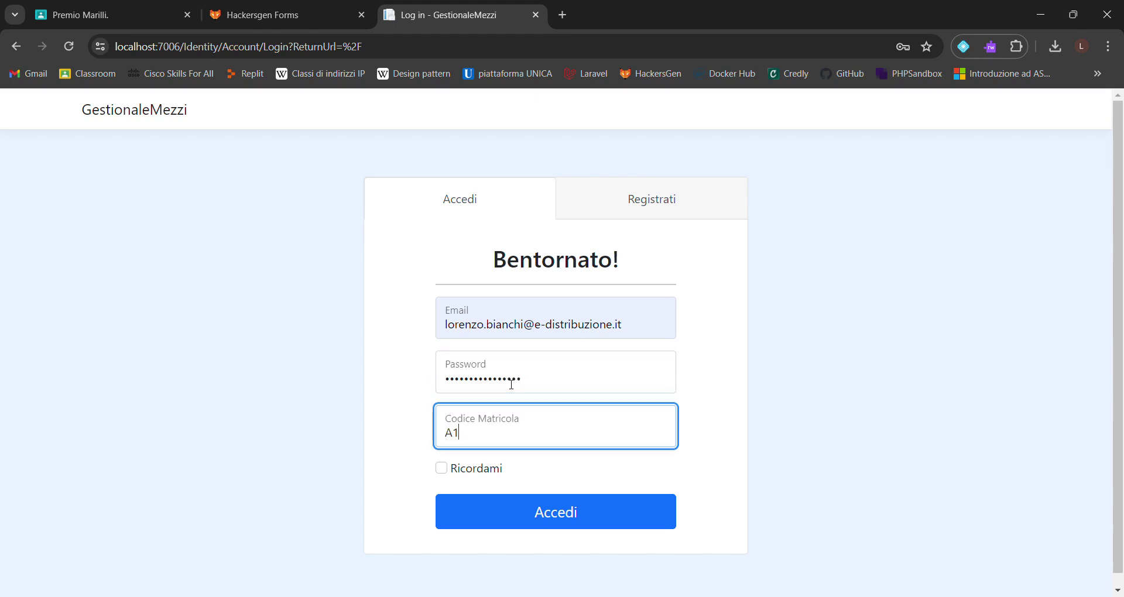
pyautogui.click(551, 512)
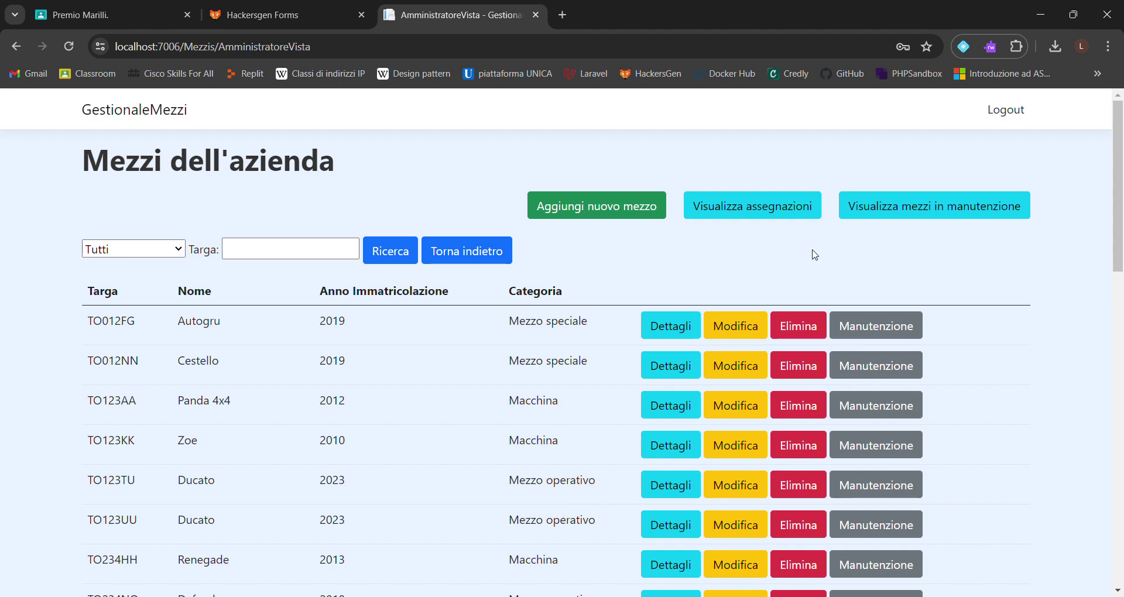
# Check the details of the Autogru vehicle TO012FG, and set its Anno Immatricolazione to 2020
pyautogui.click(688, 335)
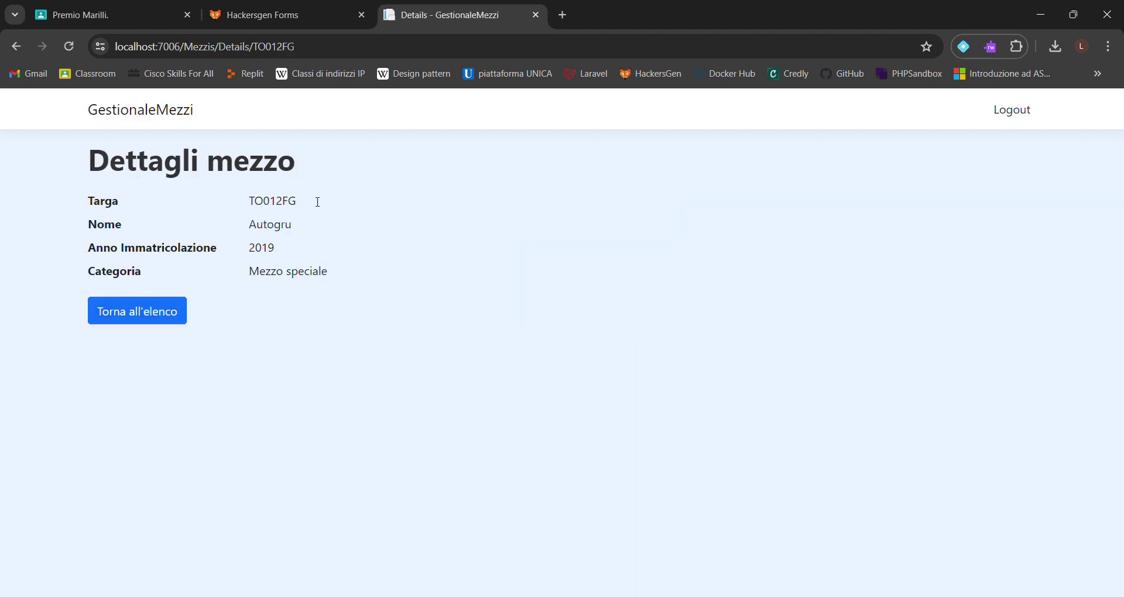
pyautogui.click(154, 311)
pyautogui.click(733, 326)
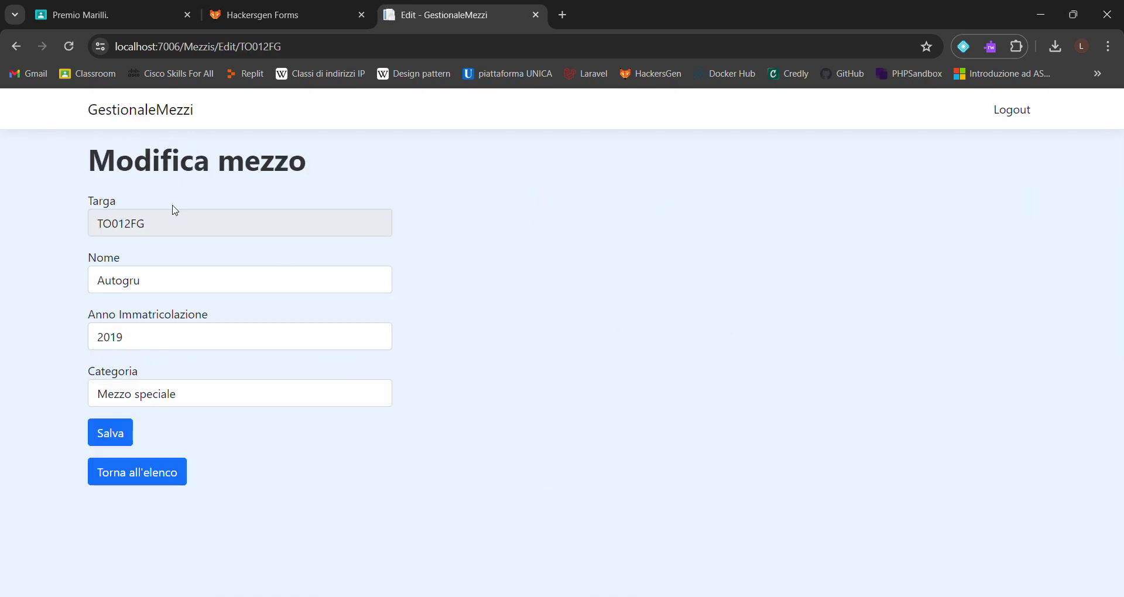
pyautogui.moveTo(139, 341); pyautogui.dragTo(98, 340)
pyautogui.write('2')
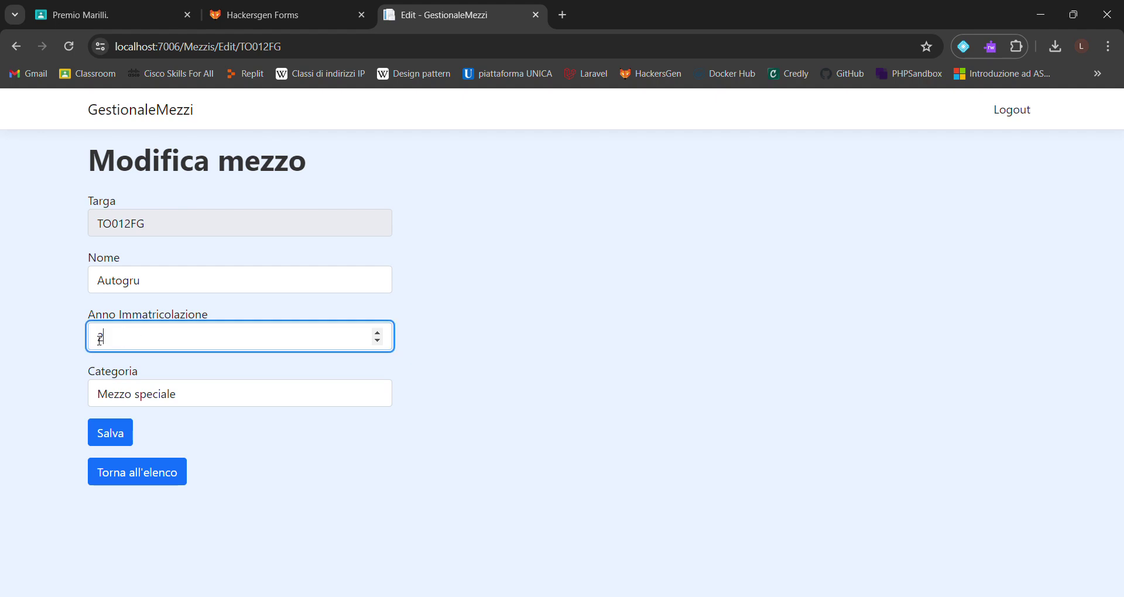
pyautogui.click(112, 433)
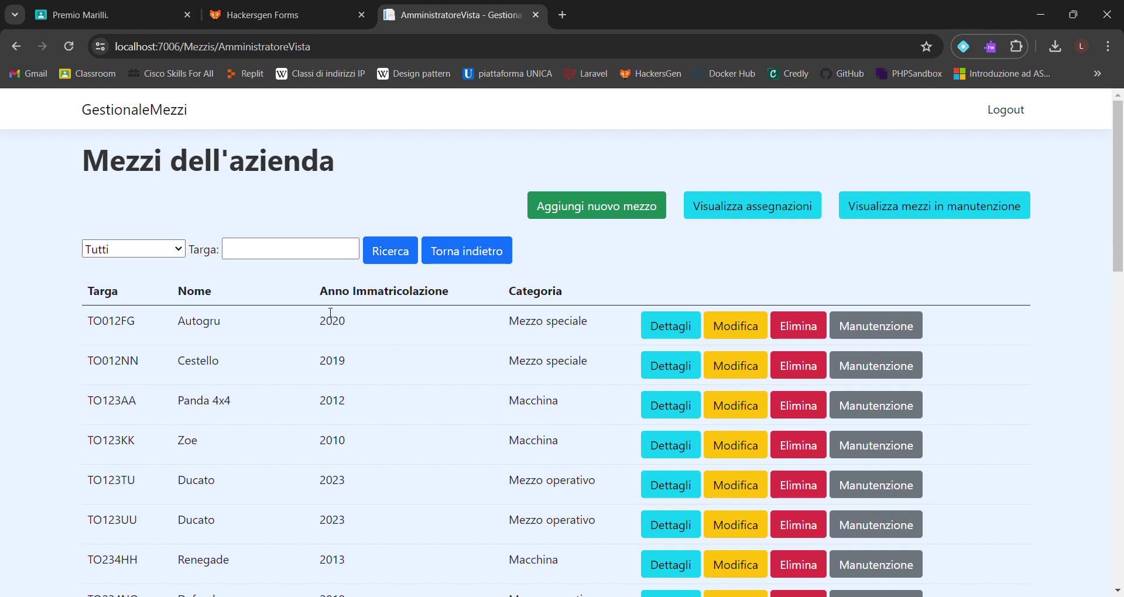
pyautogui.click(873, 332)
pyautogui.click(202, 221)
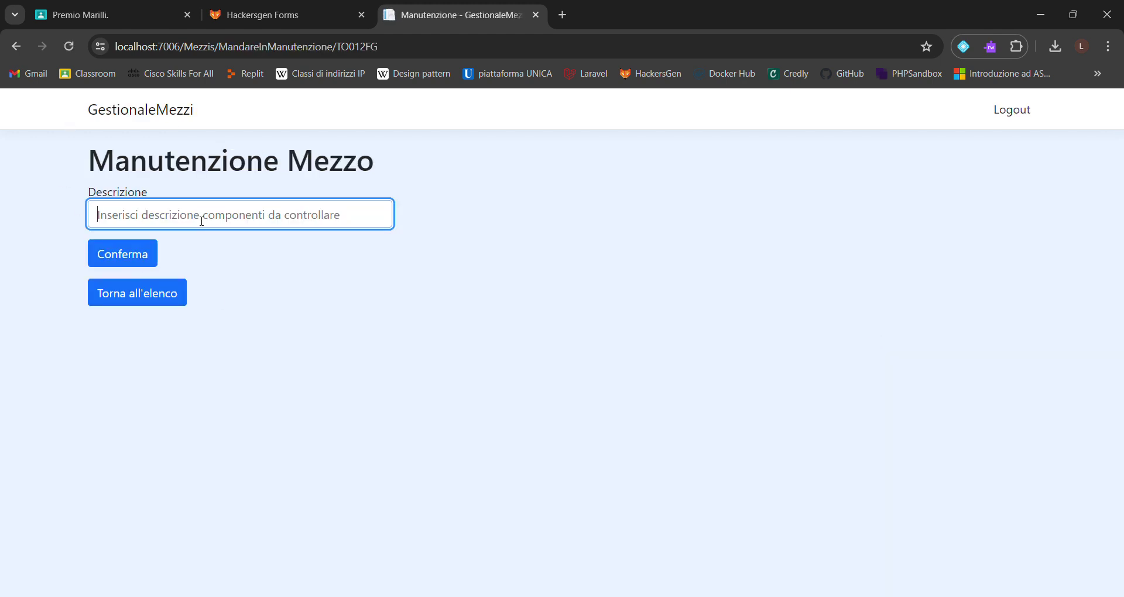
pyautogui.write('Cavi')
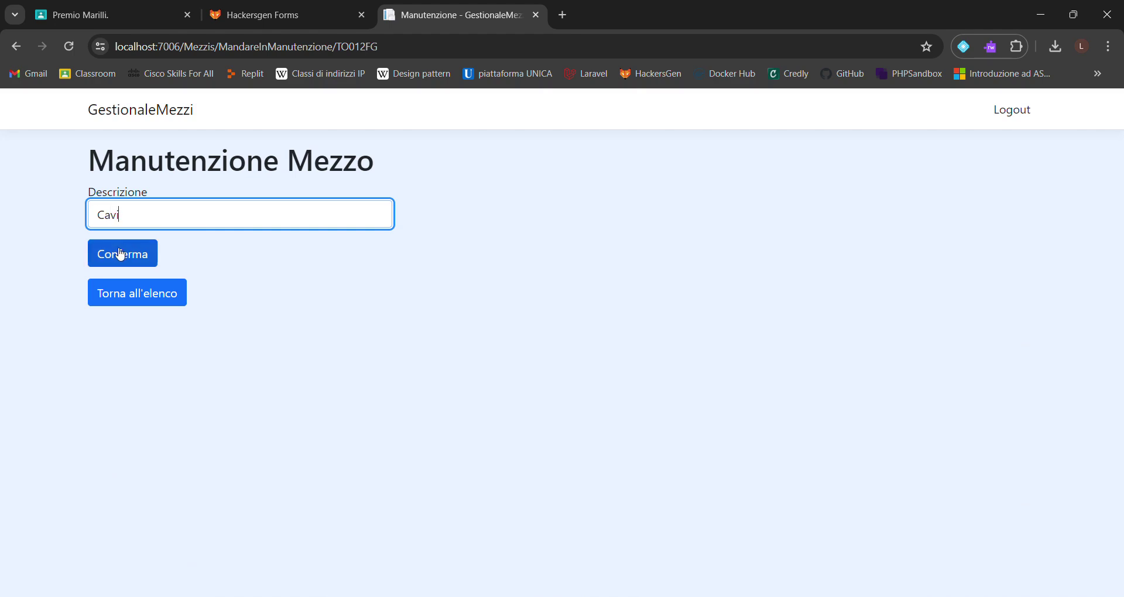
pyautogui.click(119, 254)
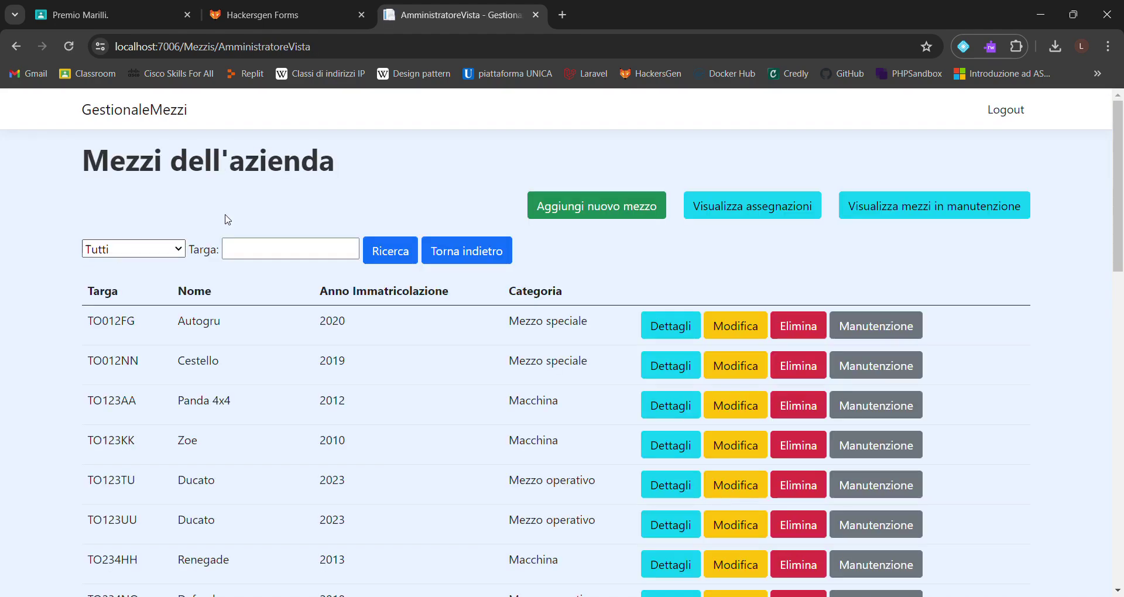
pyautogui.click(904, 326)
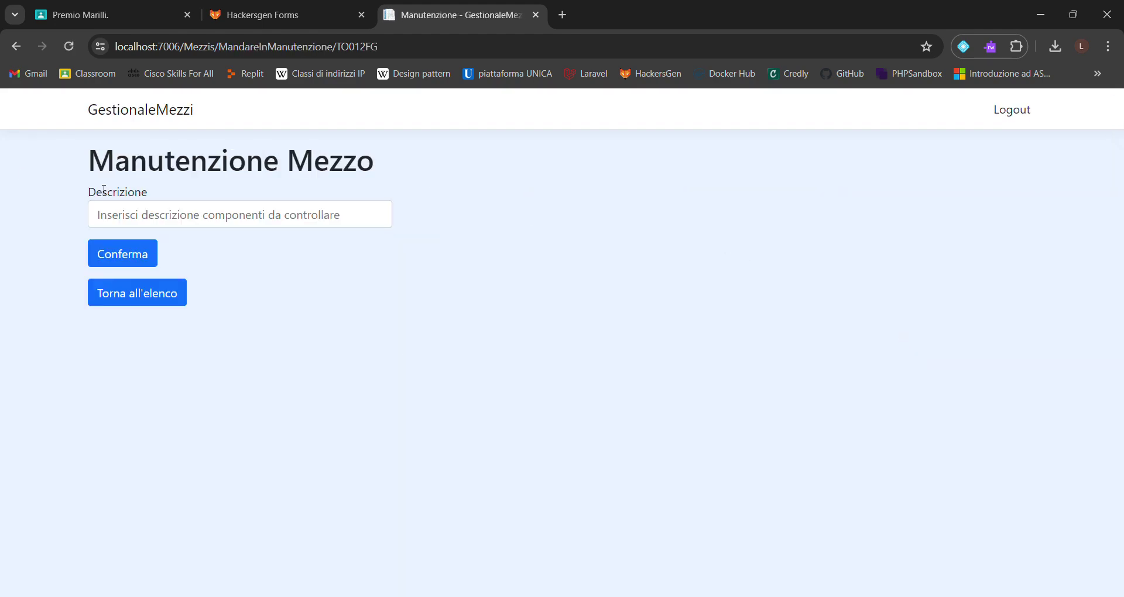
pyautogui.click(136, 293)
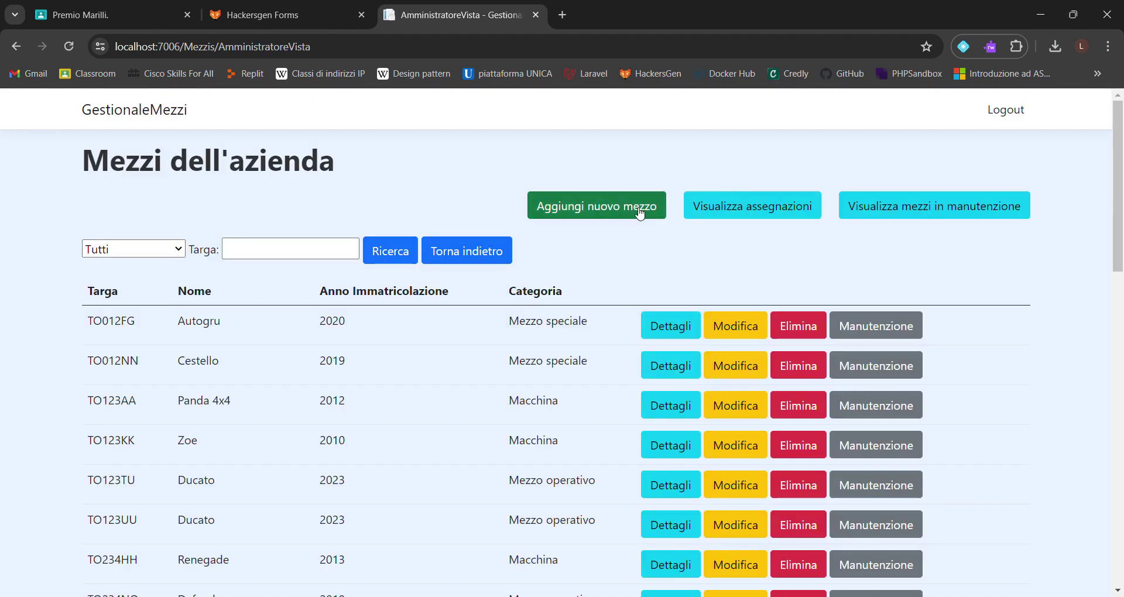
pyautogui.click(950, 210)
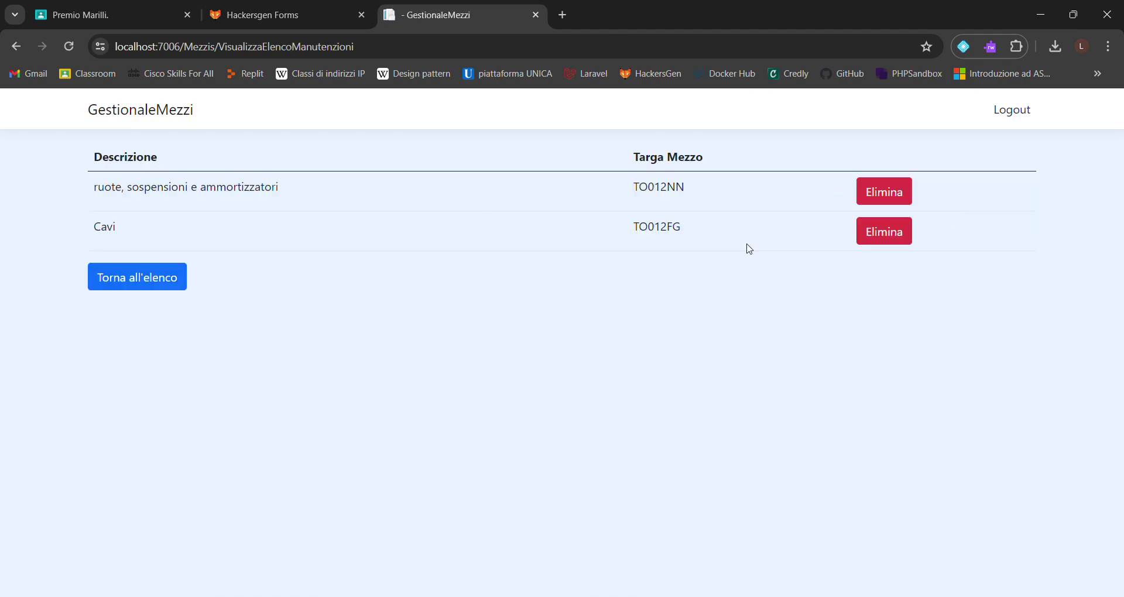
pyautogui.click(908, 239)
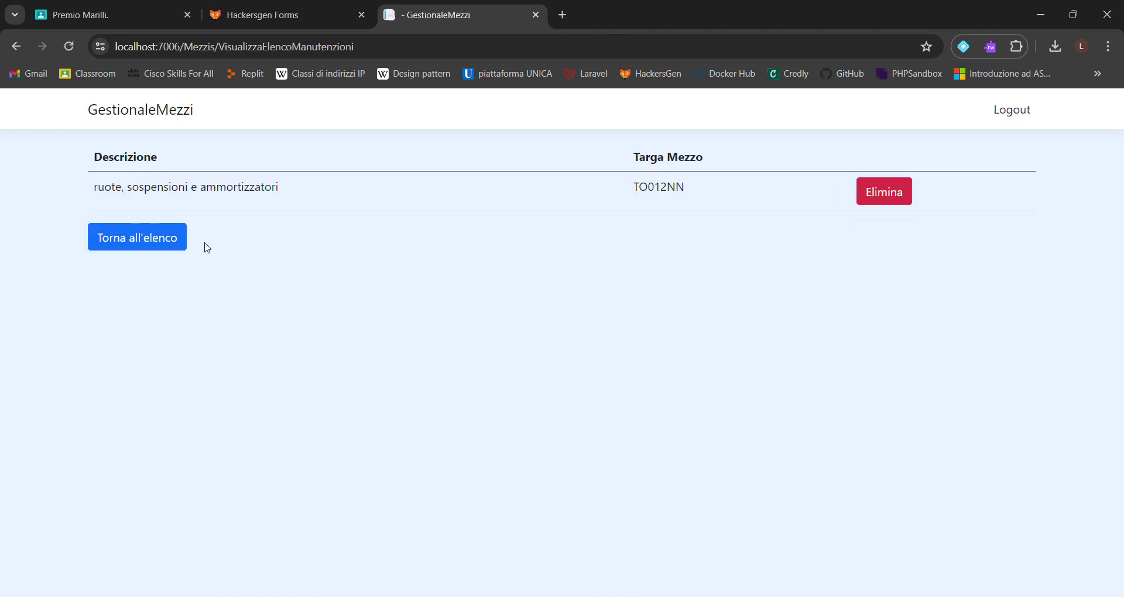
pyautogui.click(178, 243)
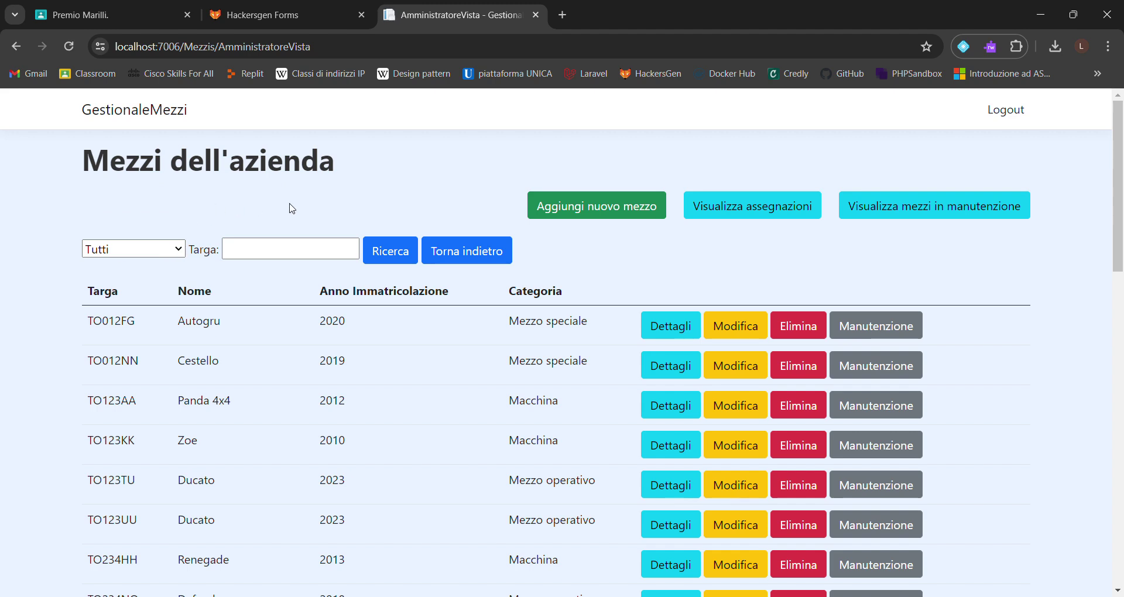
# Filter the company vehicles by the category Mezzo operativo and look through the filtered list
pyautogui.click(138, 296)
pyautogui.click(398, 256)
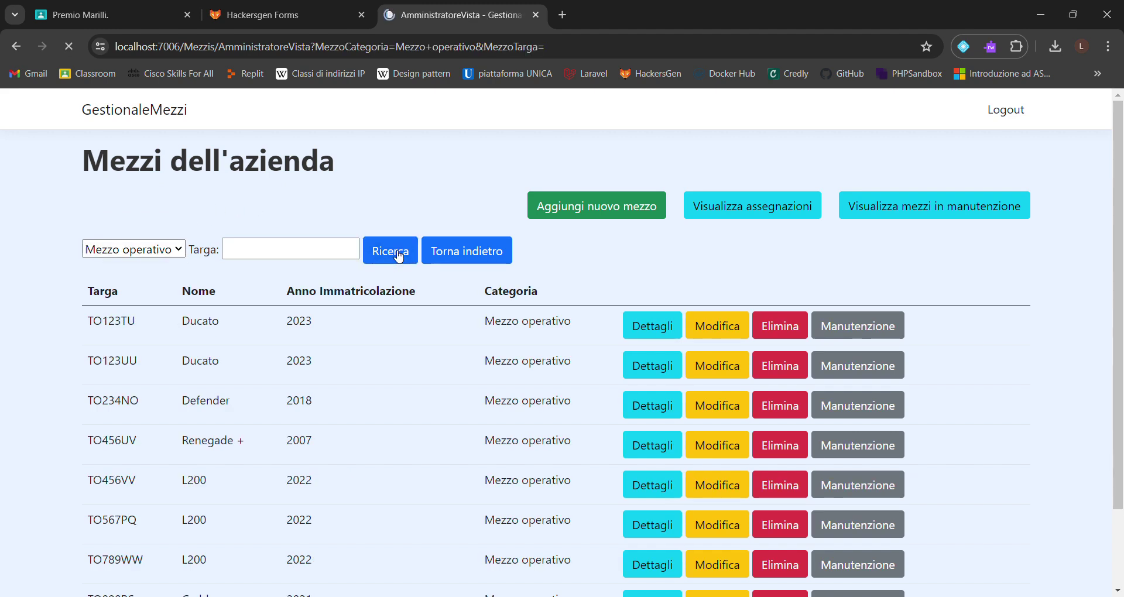
pyautogui.scroll(-2, 1123, 462)
pyautogui.scroll(2, 1122, 463)
pyautogui.click(312, 257)
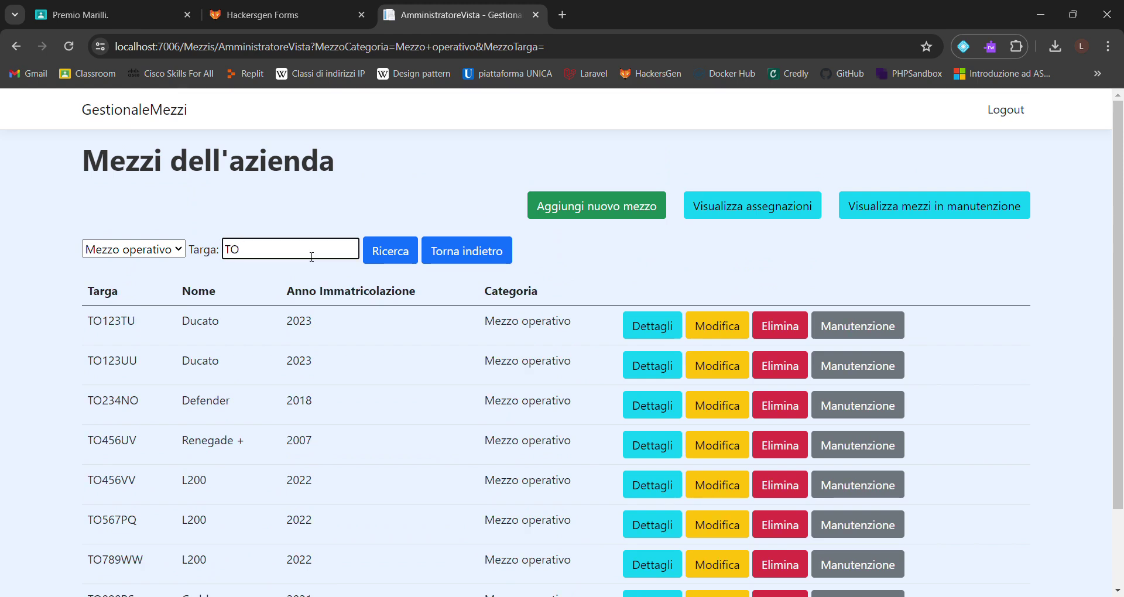
pyautogui.write('TO789WW')
pyautogui.click(387, 252)
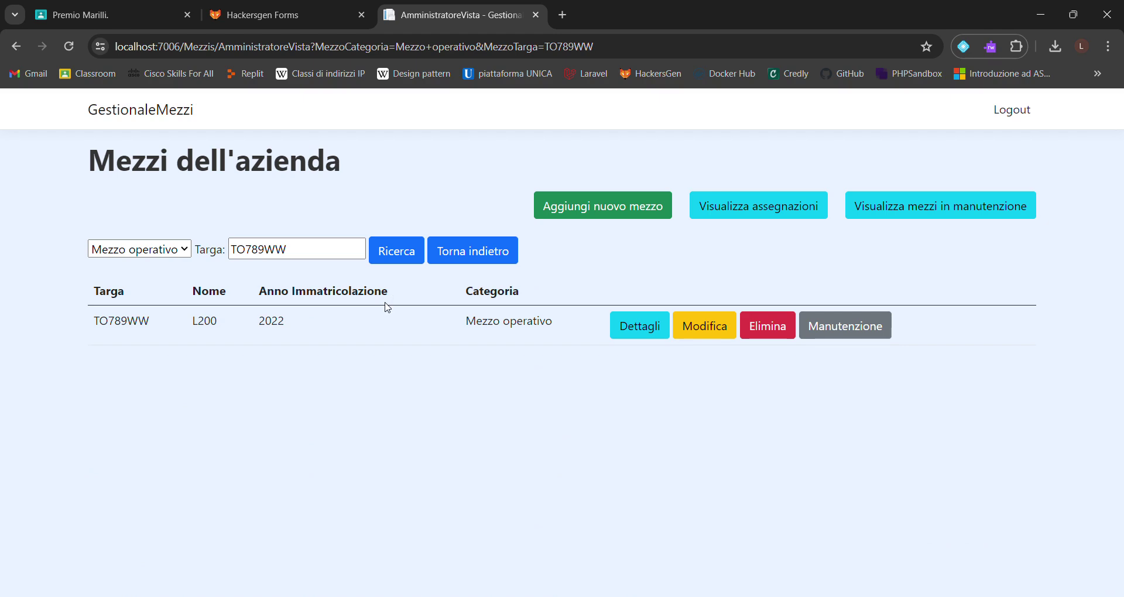
pyautogui.click(451, 252)
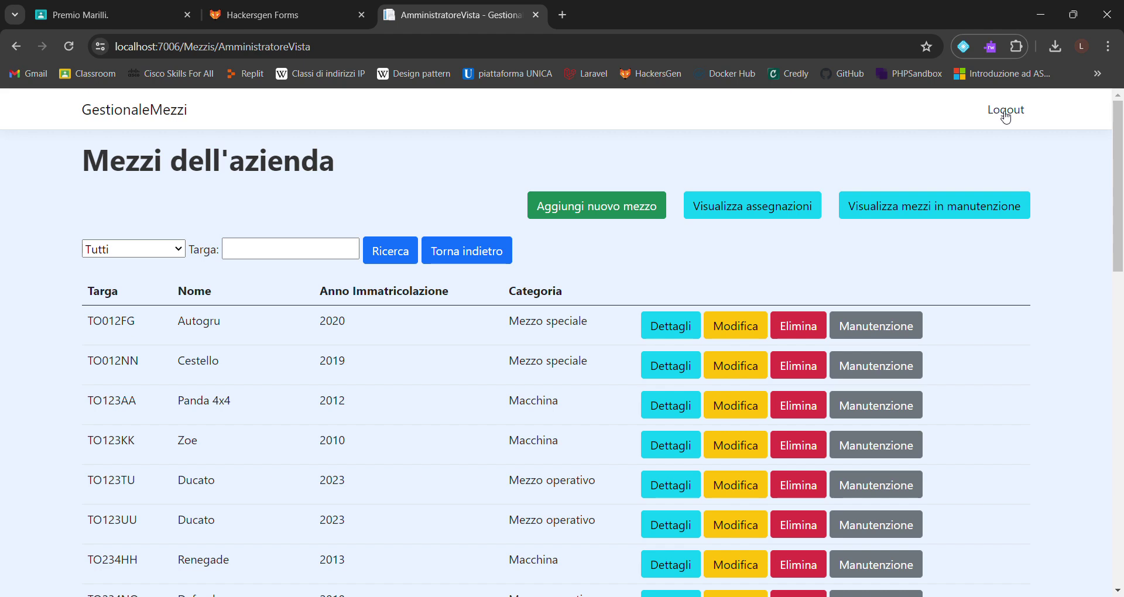
# Log out and sign in as an employee with the account e-mail, password and employee code
pyautogui.click(1006, 116)
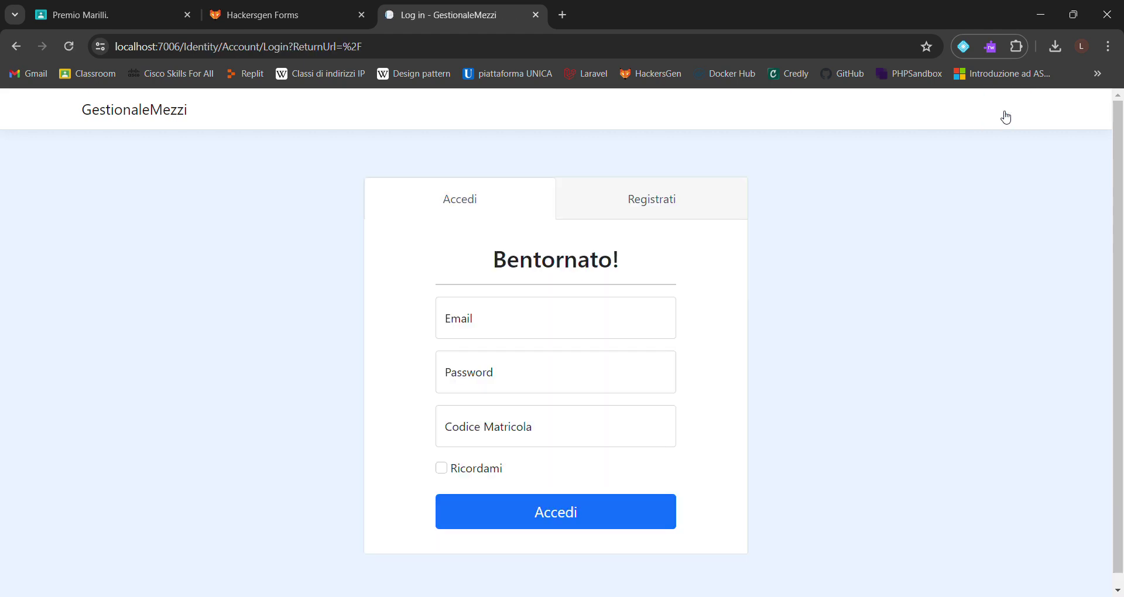
pyautogui.click(497, 319)
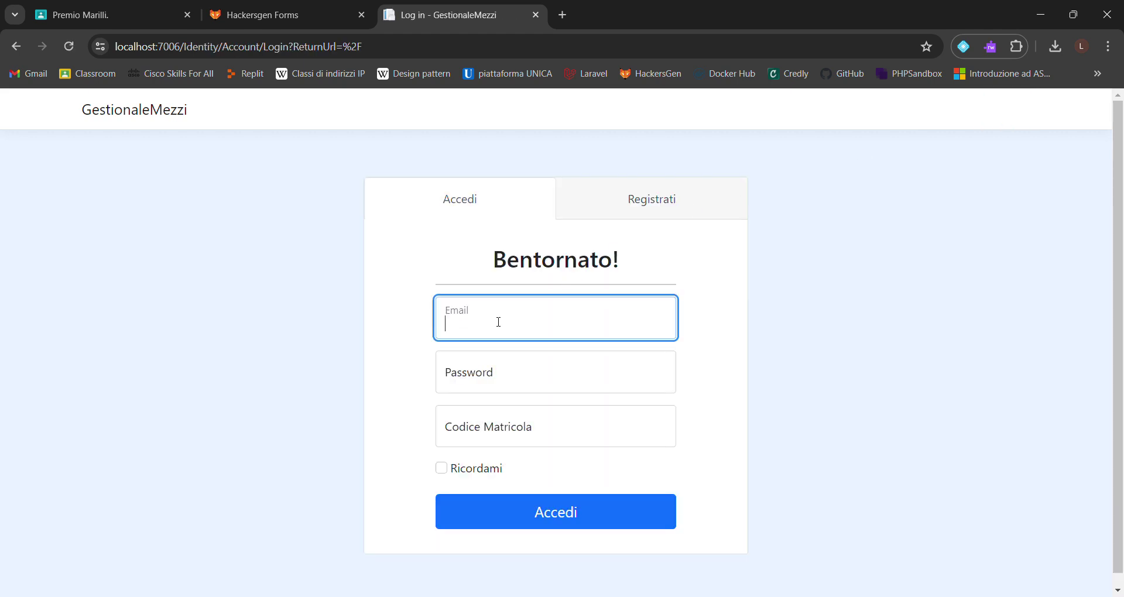
pyautogui.click(574, 447)
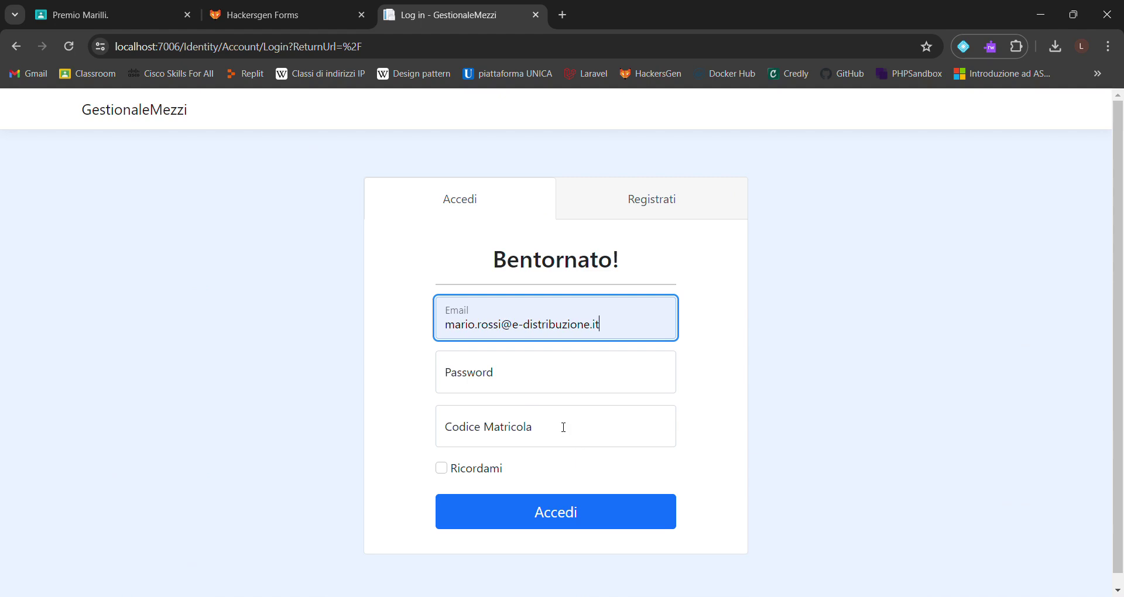
pyautogui.click(524, 372)
pyautogui.write('aa')
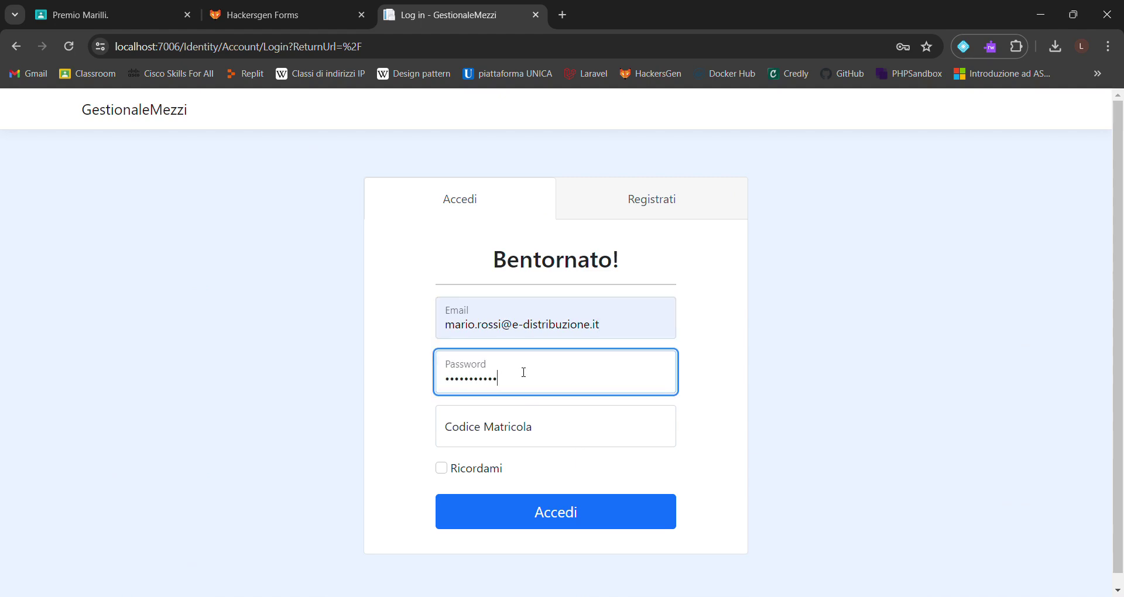
pyautogui.write('a')
pyautogui.press('Tab')
pyautogui.write('I1234')
pyautogui.click(541, 515)
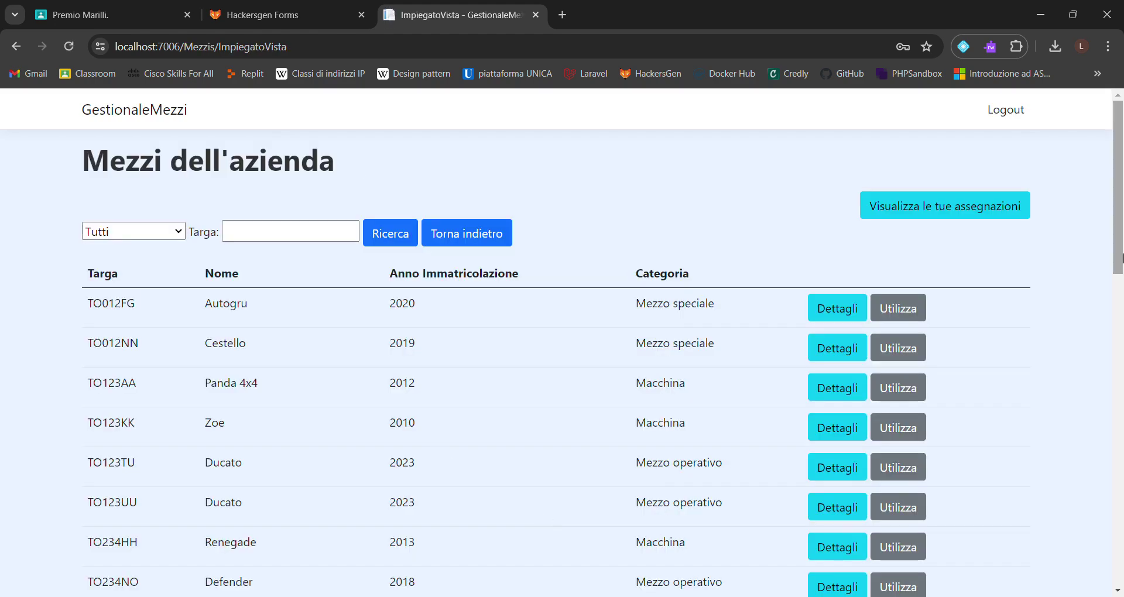
# Look over the employee's vehicle list and current assignments, and return to the list
pyautogui.scroll(-1, 1120, 250)
pyautogui.scroll(1, 1121, 250)
pyautogui.click(989, 207)
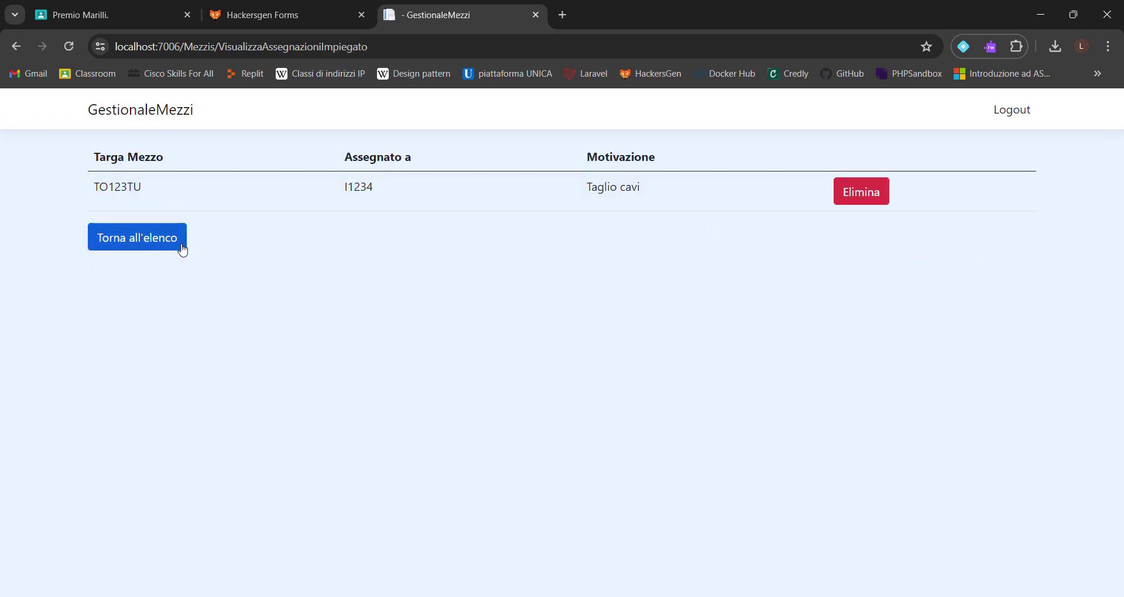
pyautogui.click(167, 245)
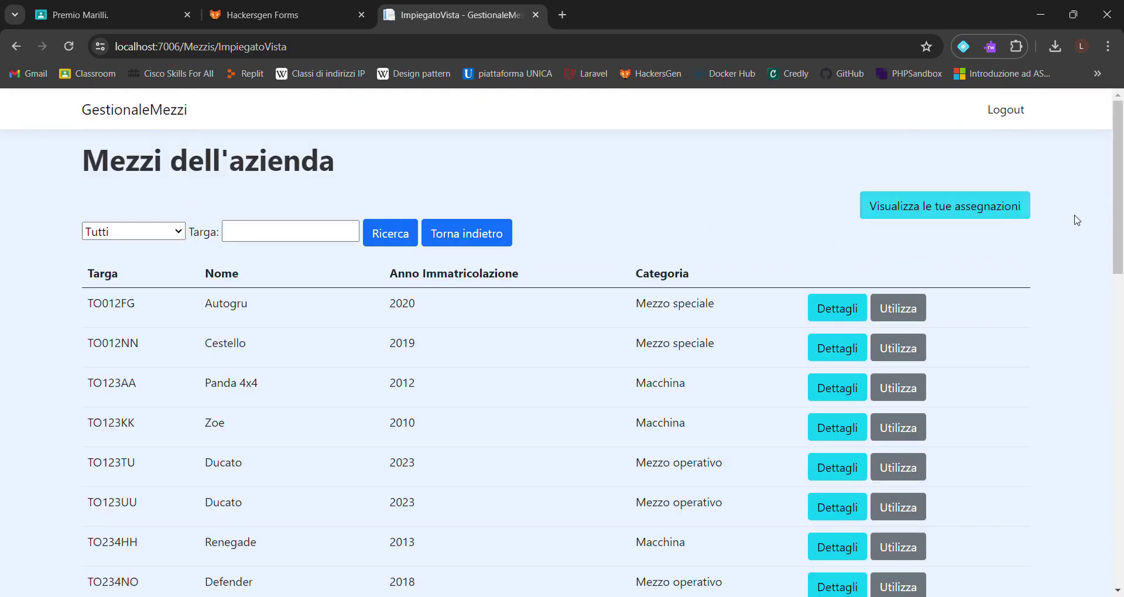
# Try to request use of the Ducato with plate TO123TU and return to the vehicle list
pyautogui.scroll(-2, 1121, 216)
pyautogui.click(900, 369)
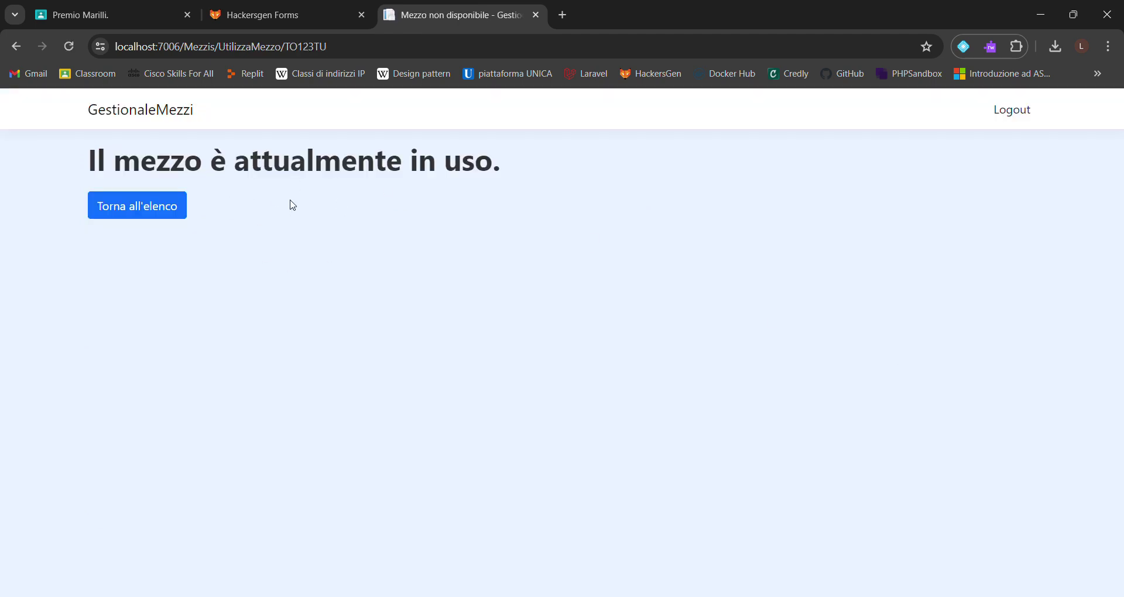
pyautogui.click(181, 205)
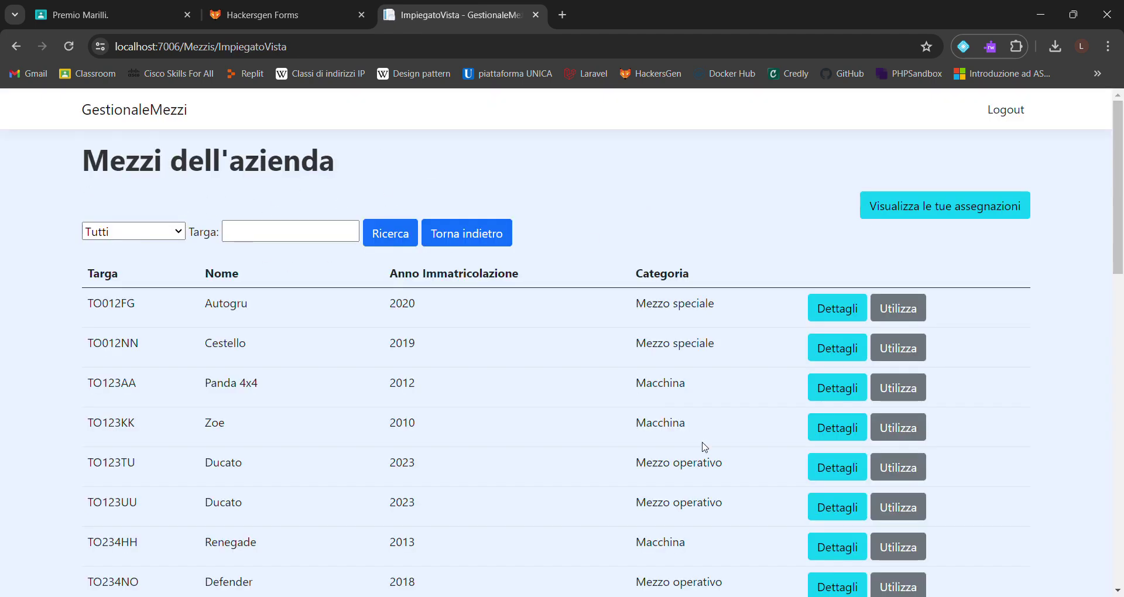
pyautogui.click(906, 547)
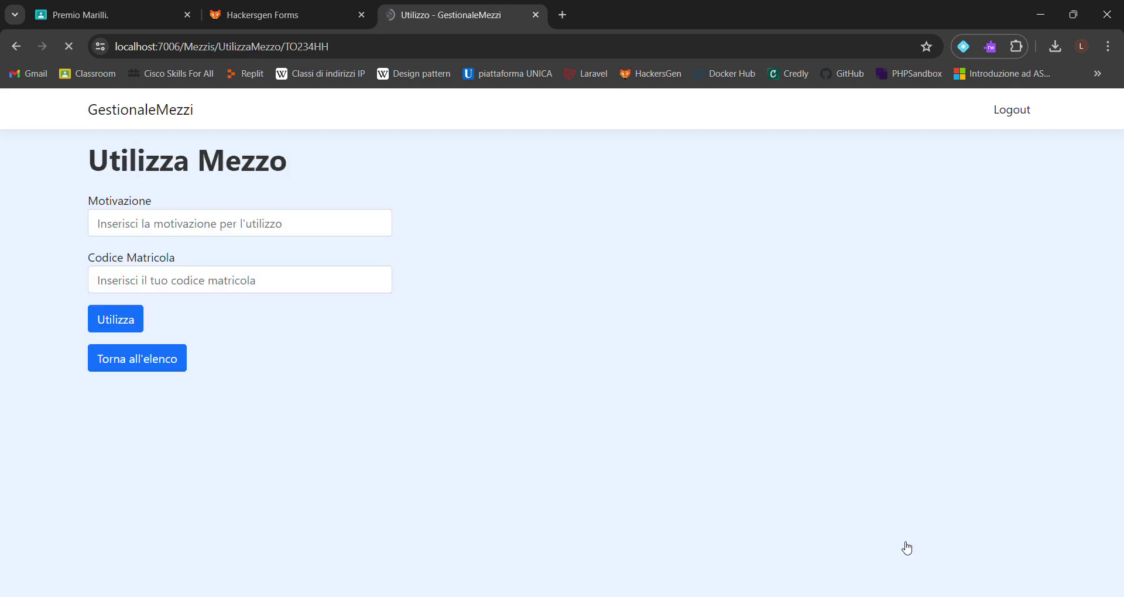
pyautogui.click(247, 236)
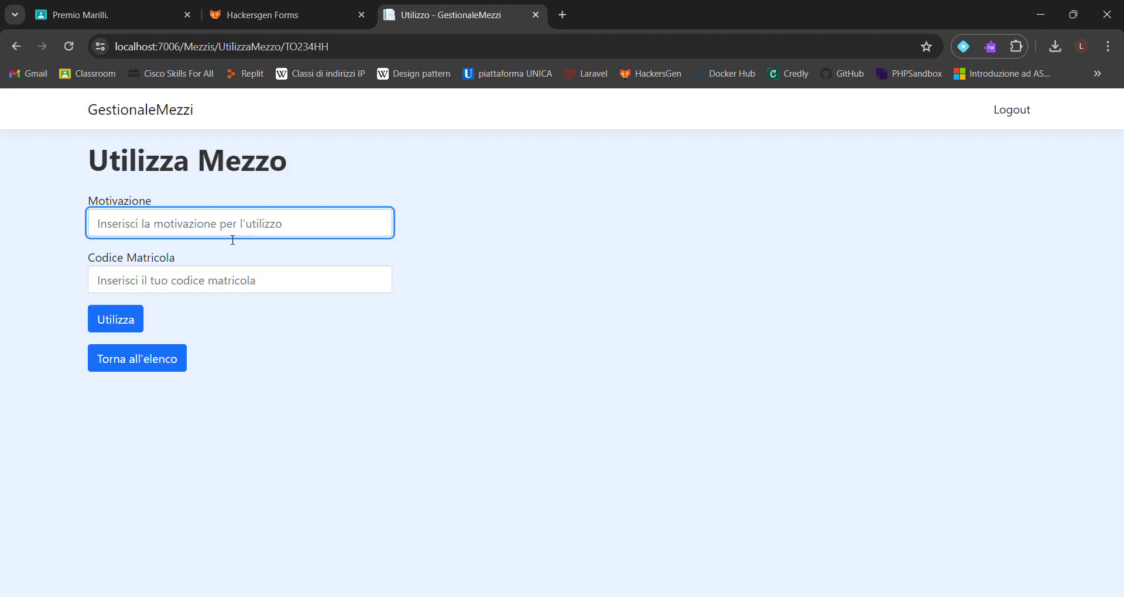
pyautogui.write('Taglio cavi')
pyautogui.press('Tab')
pyautogui.write('I1234')
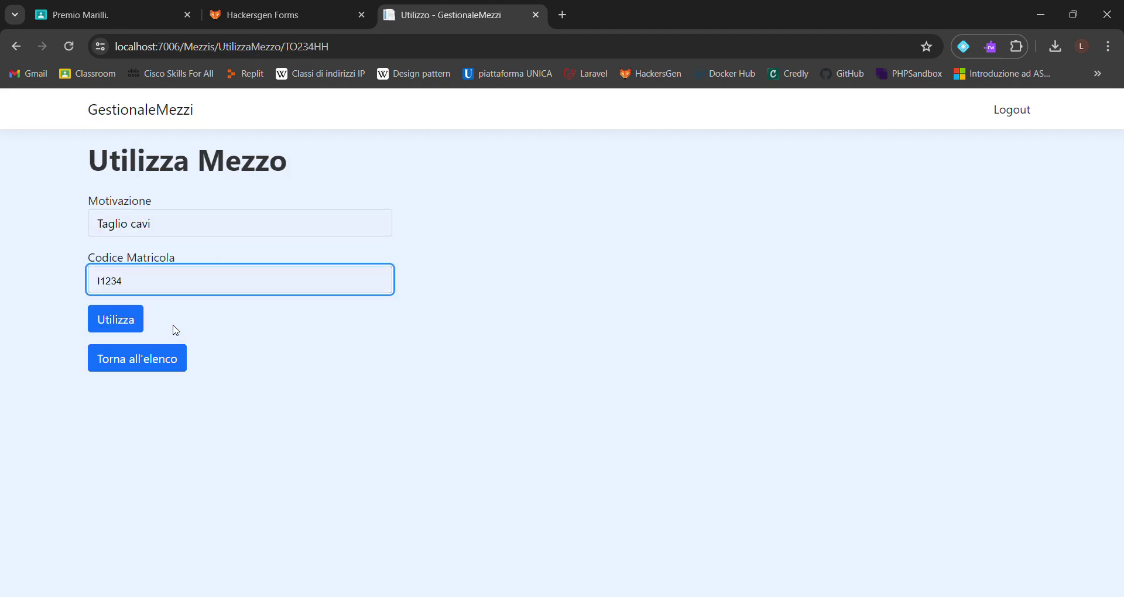
pyautogui.click(134, 320)
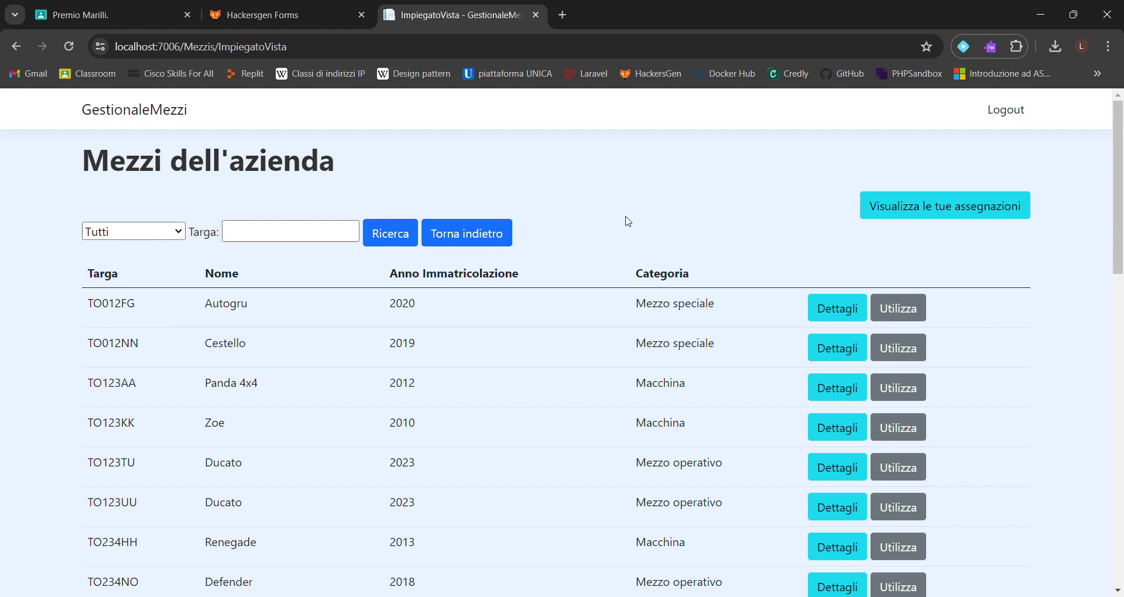
# Delete the TO234HH assignment from the employee's assignments and return to the vehicle list
pyautogui.click(943, 206)
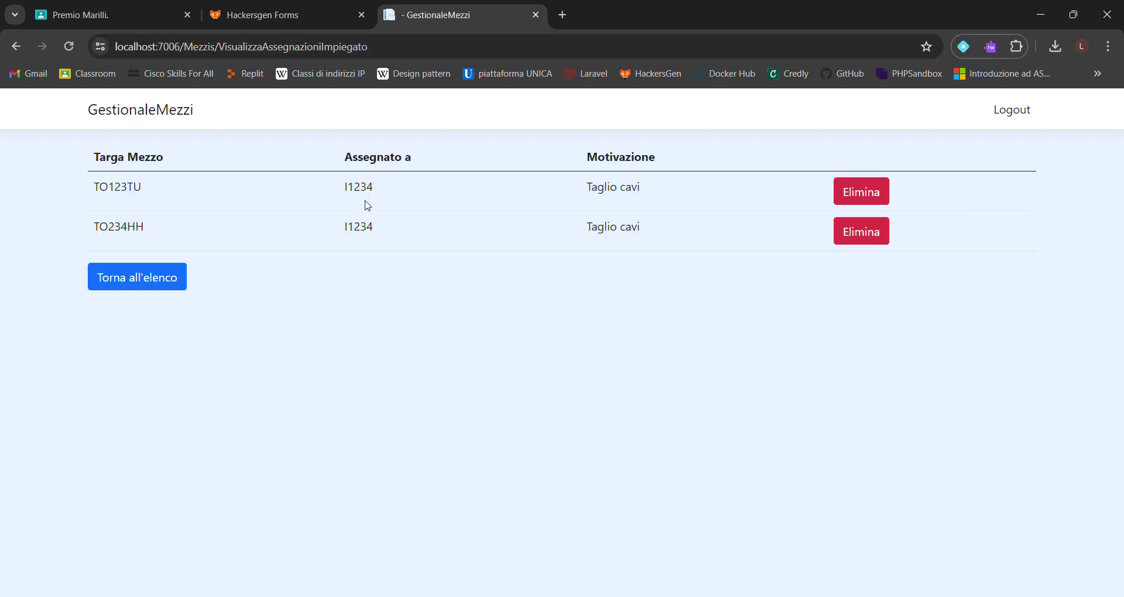
pyautogui.click(858, 236)
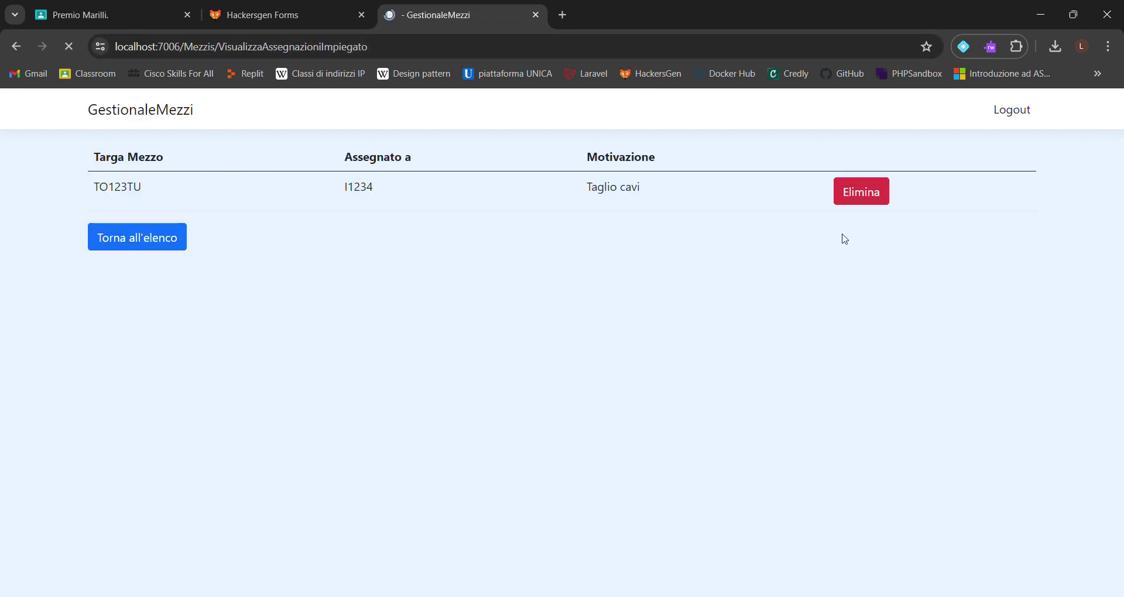
pyautogui.click(177, 237)
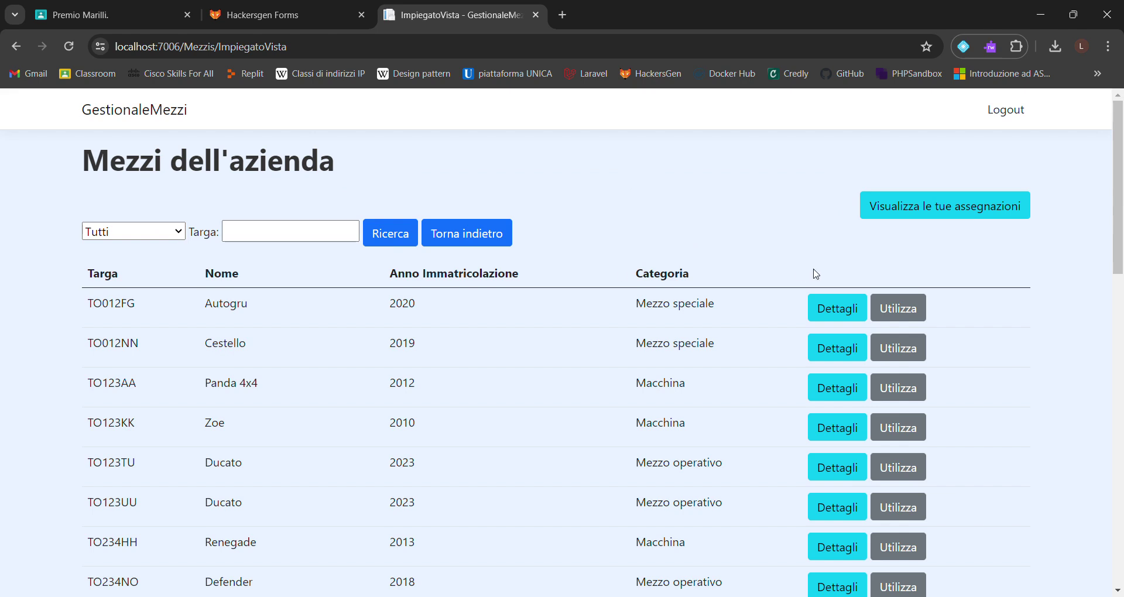
# Filter the company vehicle list by the Mezzo operativo category, followed by the Mezzo speciale category
pyautogui.moveTo(1120, 237); pyautogui.dragTo(1122, 194)
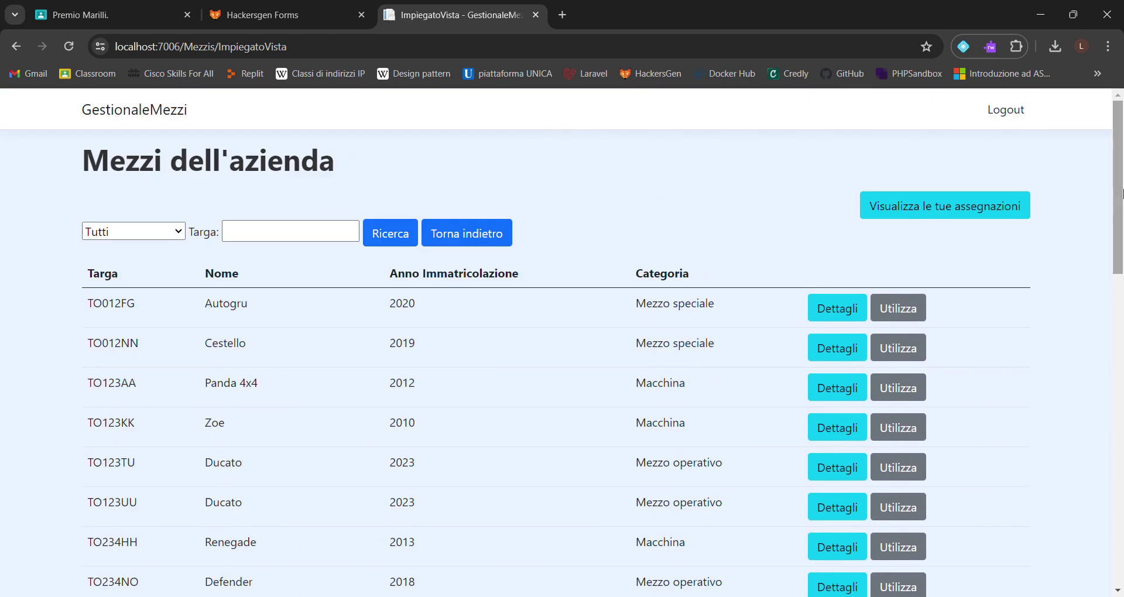
pyautogui.click(129, 236)
pyautogui.click(135, 287)
pyautogui.click(386, 243)
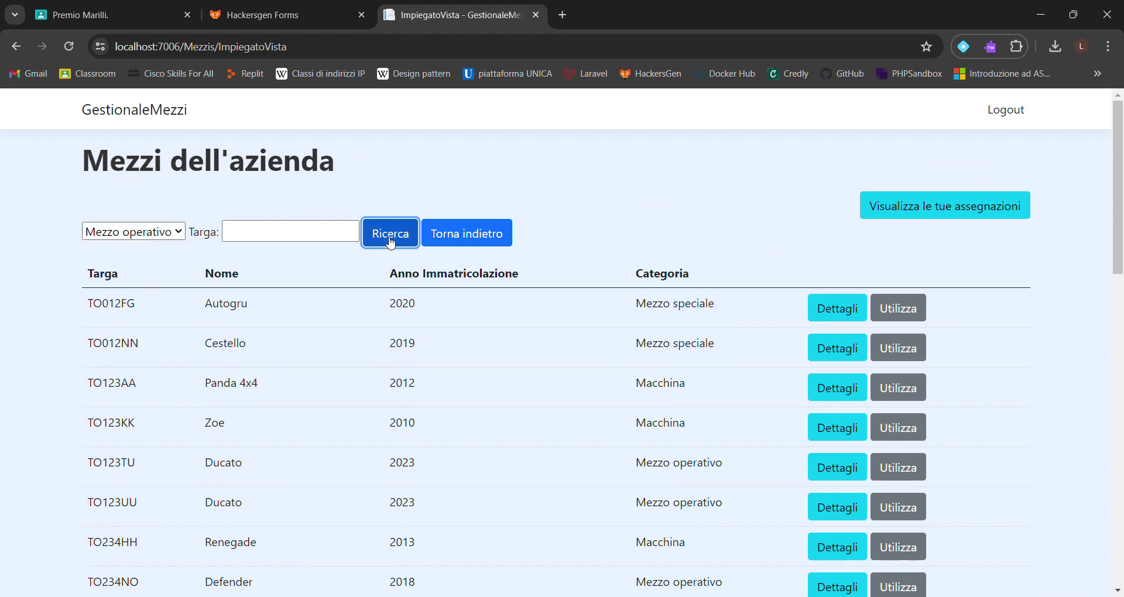
pyautogui.click(174, 300)
pyautogui.click(383, 238)
pyautogui.click(166, 236)
pyautogui.click(139, 260)
pyautogui.click(247, 236)
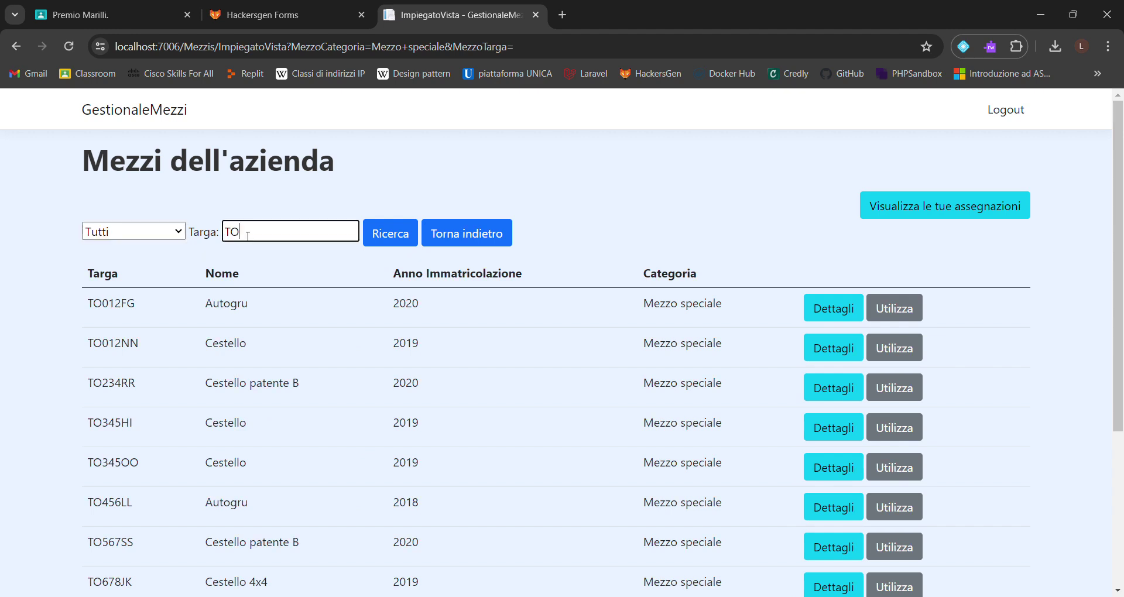
pyautogui.write('TO678JK')
pyautogui.click(409, 237)
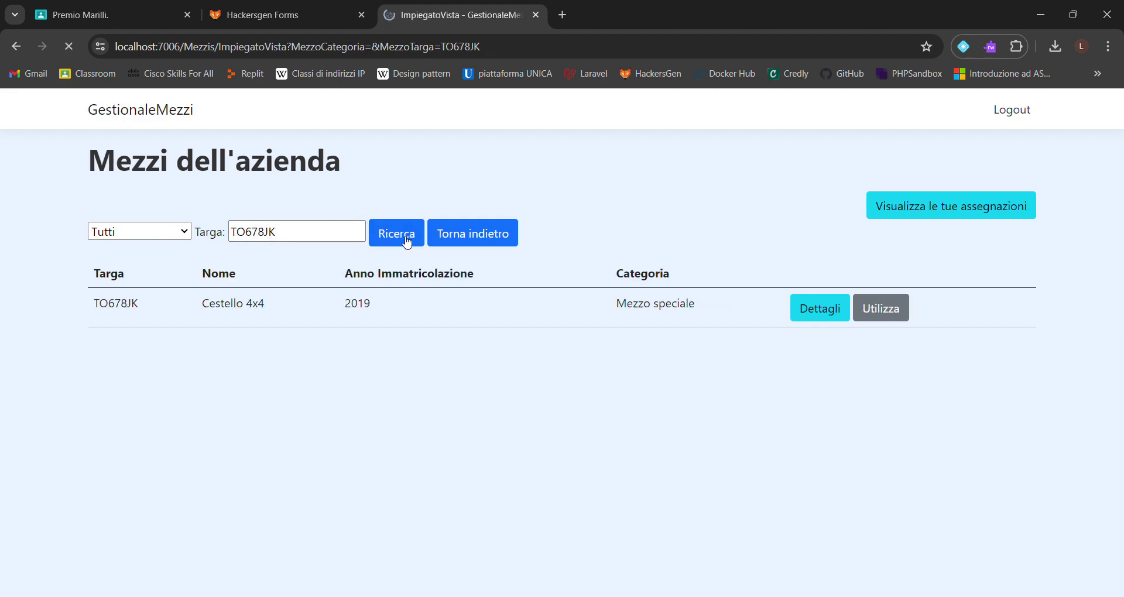
pyautogui.click(483, 238)
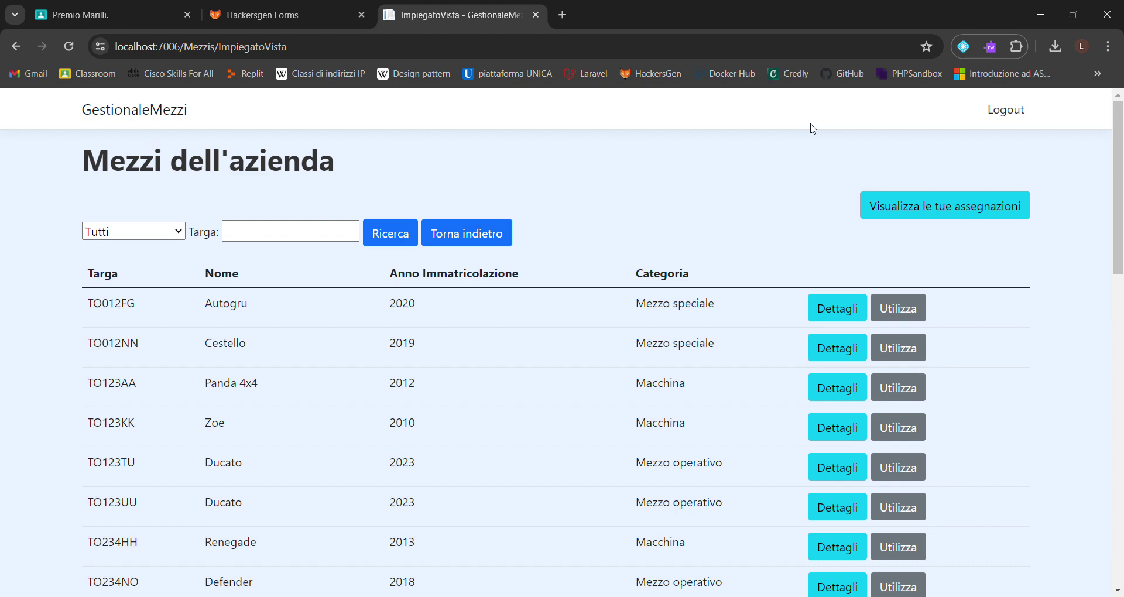
pyautogui.scroll(-5, 937, 205)
pyautogui.scroll(5, 1122, 124)
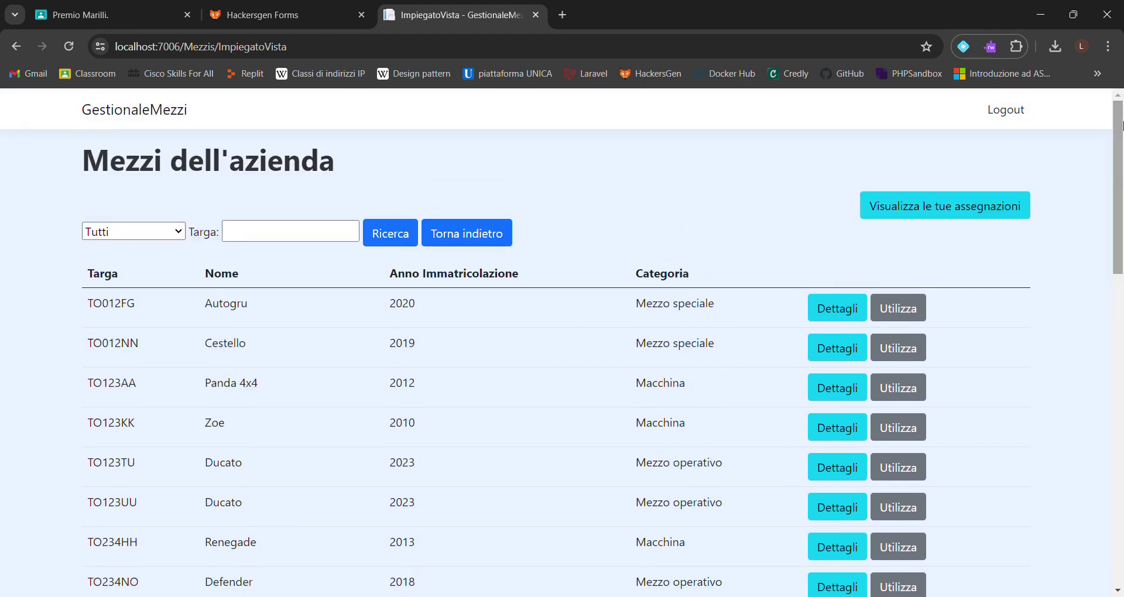
# Log out of the employee account and open the form for registering a new account
pyautogui.click(1019, 110)
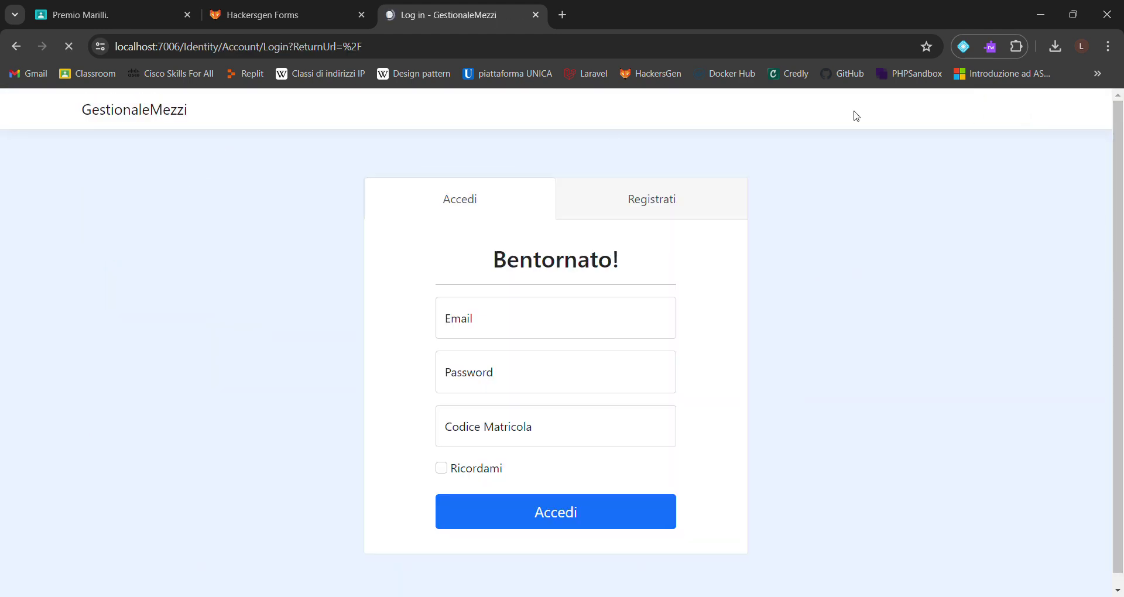
pyautogui.click(657, 205)
pyautogui.scroll(-1, 1122, 278)
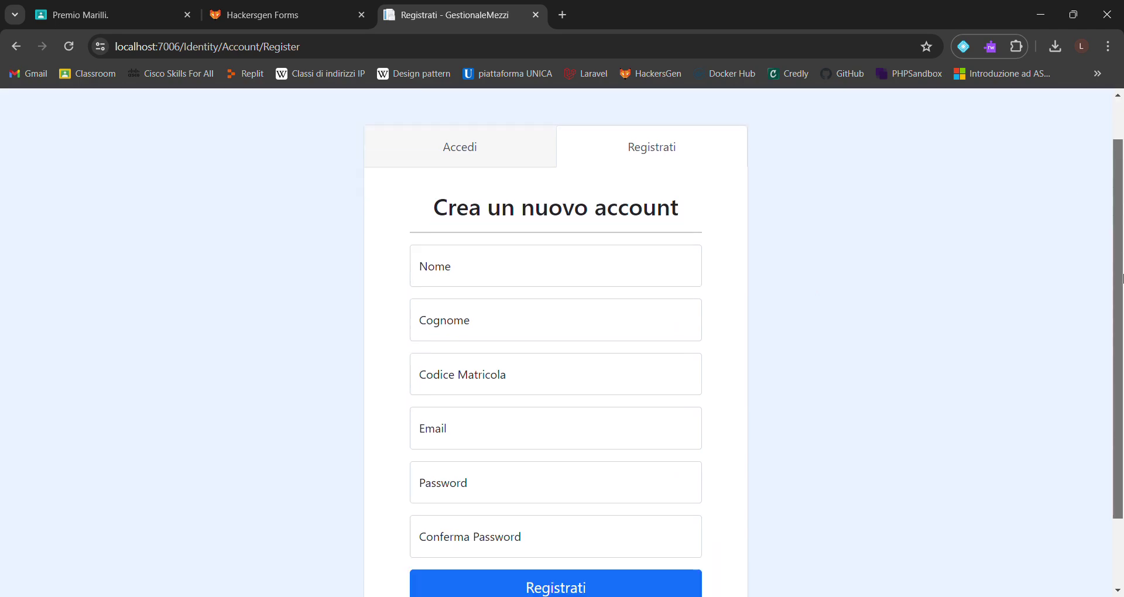
pyautogui.scroll(-1, 1121, 278)
# Fill in the new account's first name, surname and employee code in the registration form
pyautogui.click(513, 235)
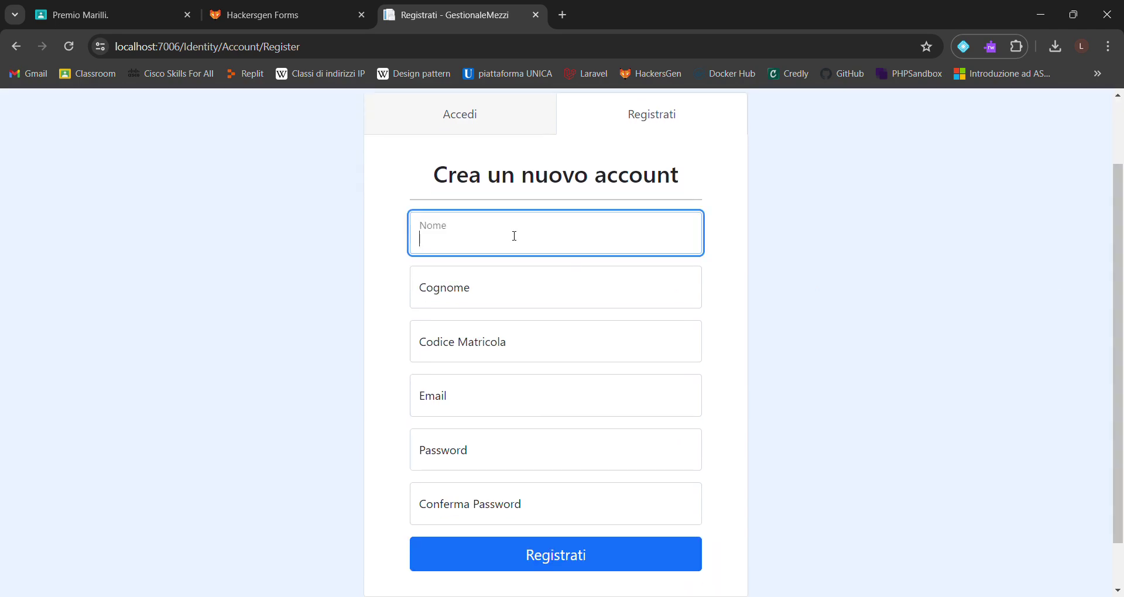
pyautogui.write('Mattia')
pyautogui.press('Tab')
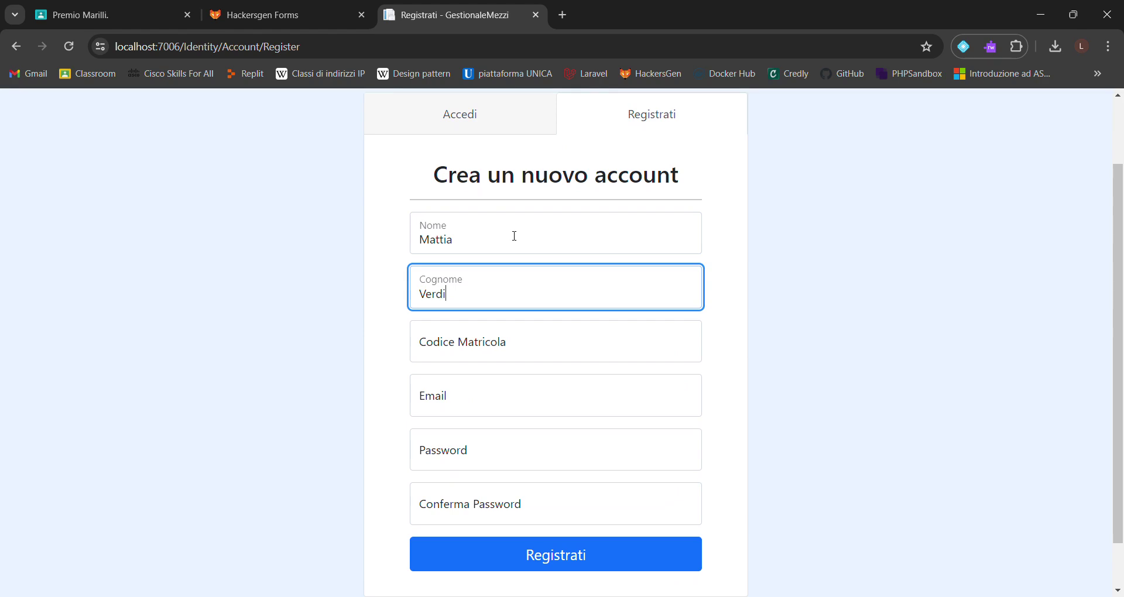
pyautogui.press('Tab')
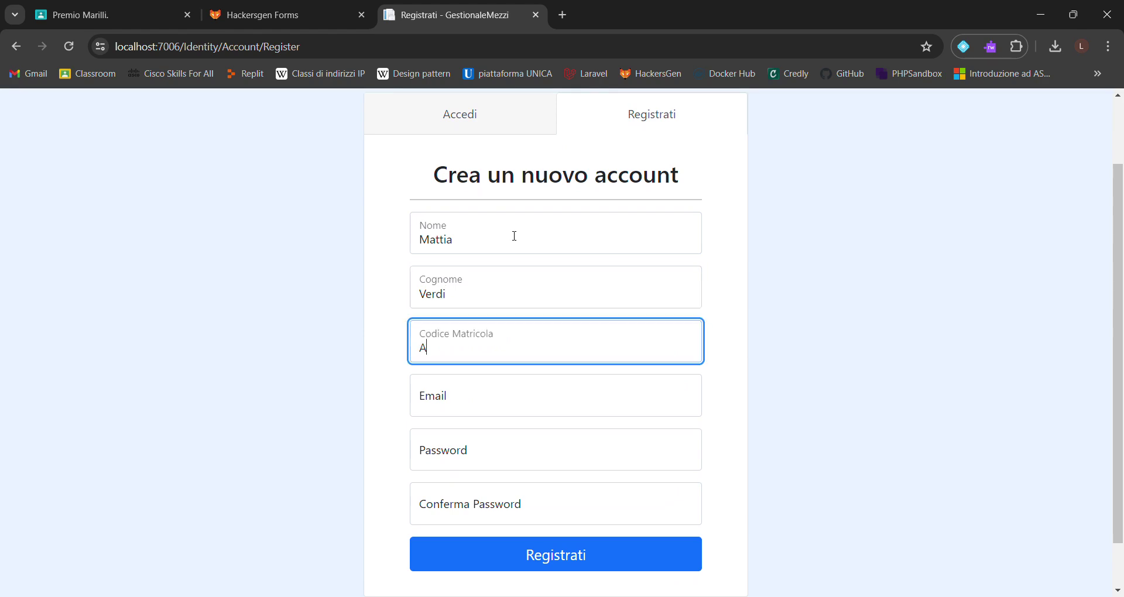
pyautogui.write('A987')
pyautogui.press('Tab')
pyautogui.click(467, 350)
# Fill in the new account's company e-mail address
pyautogui.click(452, 401)
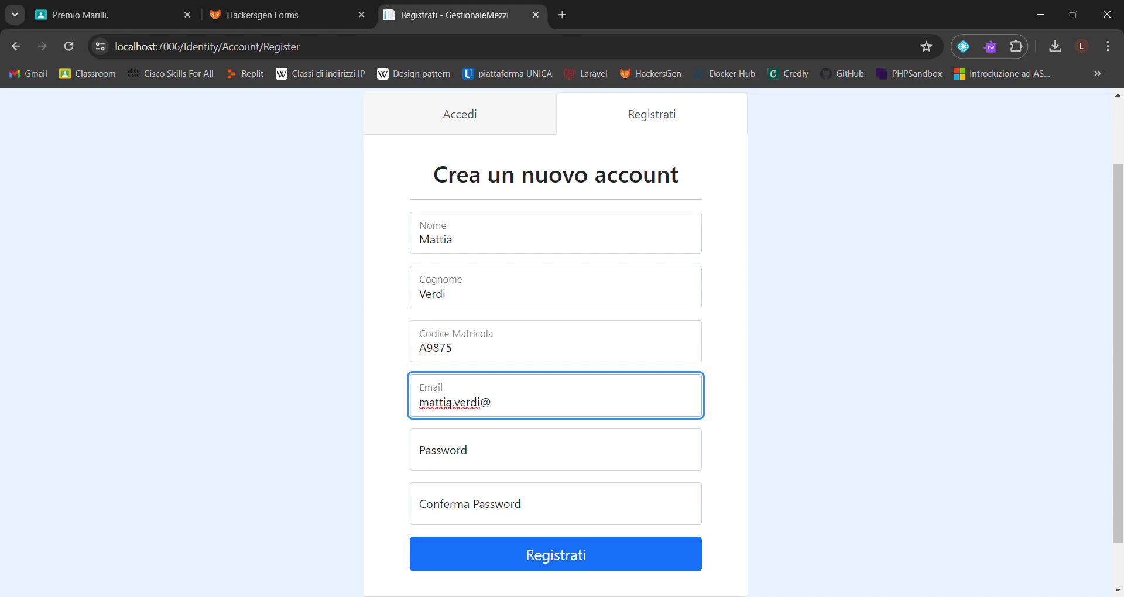
pyautogui.press('BackSpace')
pyautogui.press('BackSpace')
pyautogui.write('@e-distribuzione.it')
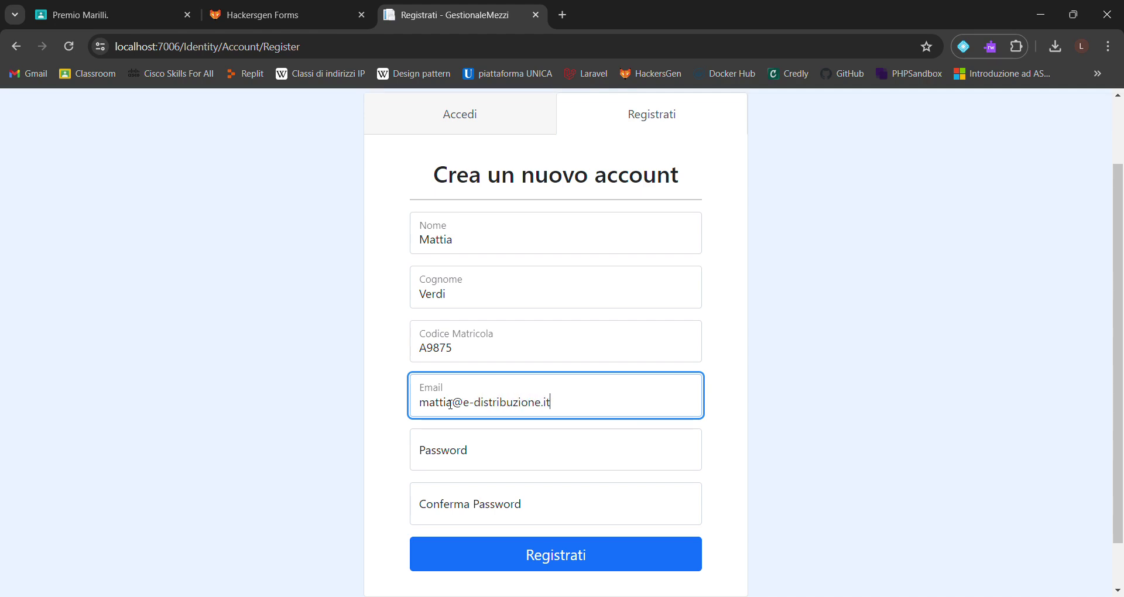
# Enter the account password and its confirmation, and submit the registration
pyautogui.press('Tab')
pyautogui.write('Pa')
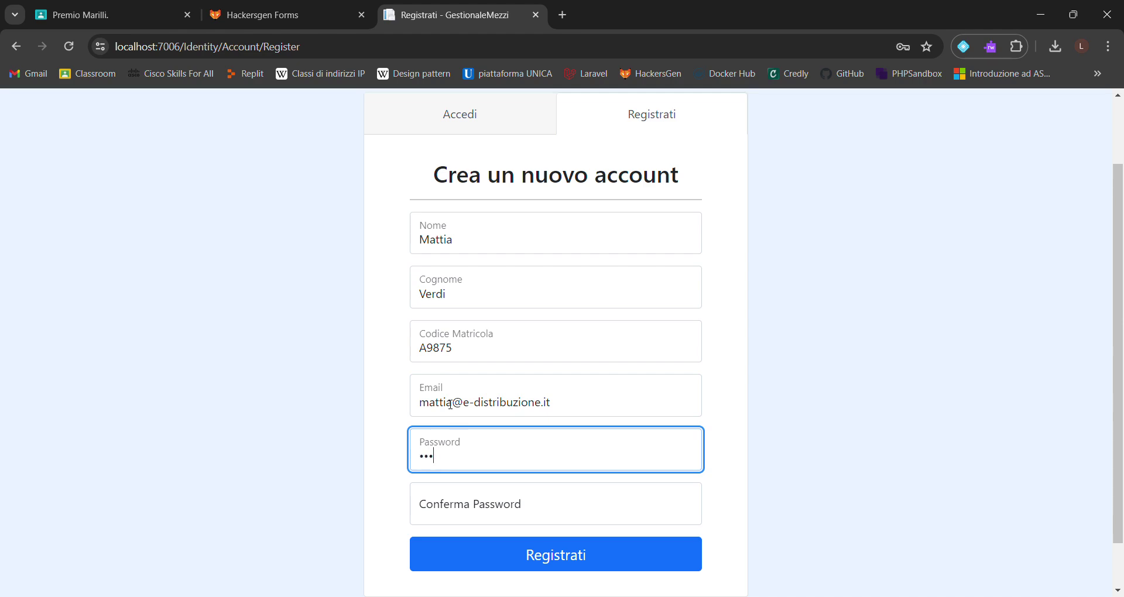
pyautogui.write('•••••')
pyautogui.press('Tab')
pyautogui.write('•••••••••')
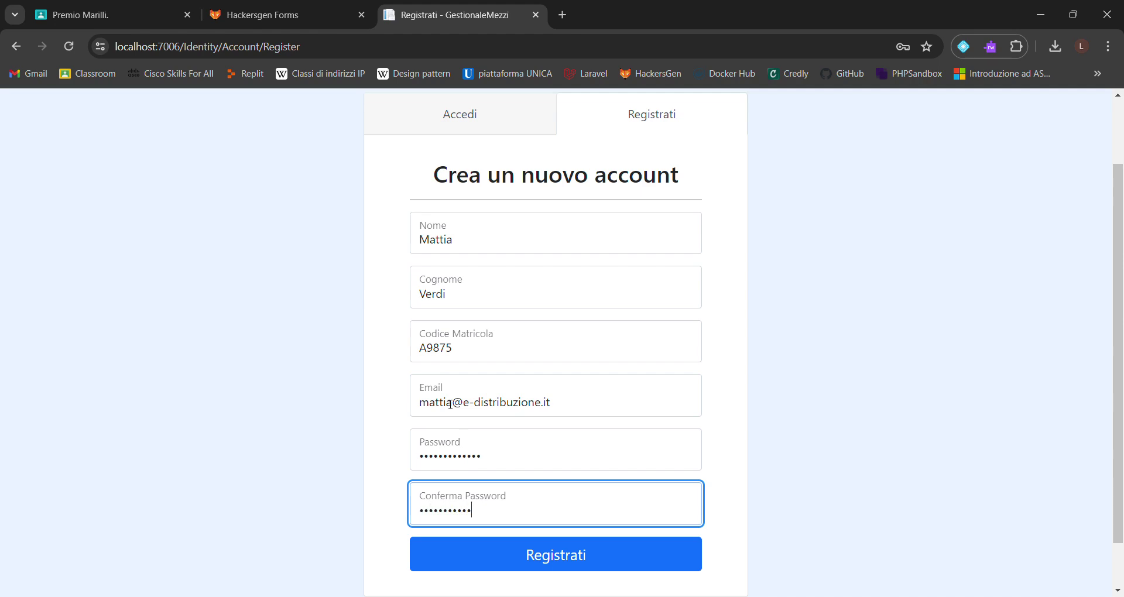
pyautogui.press('Return')
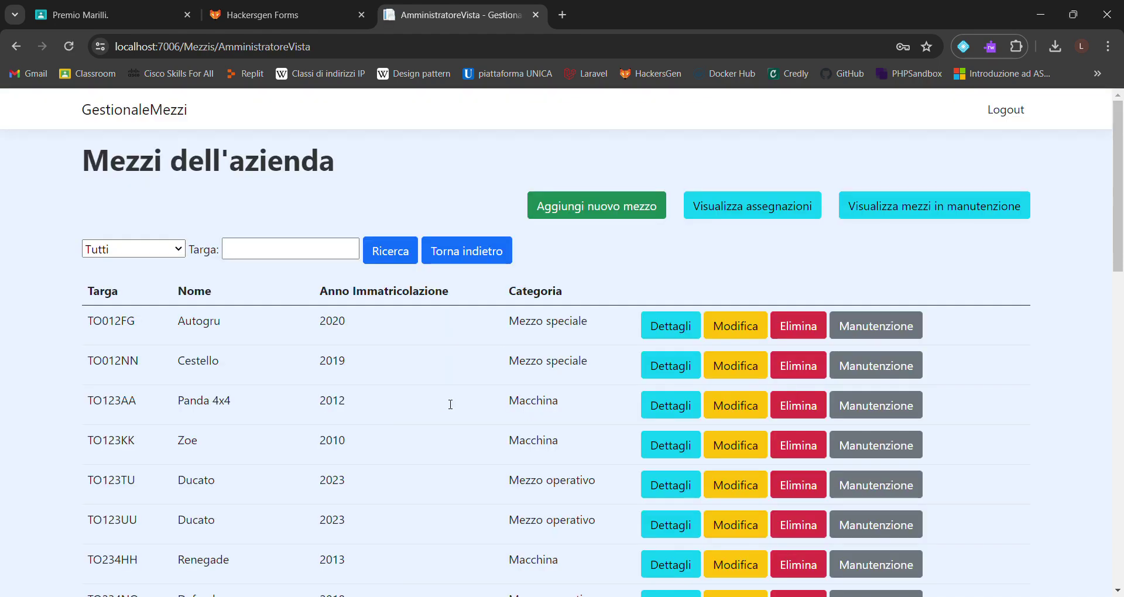